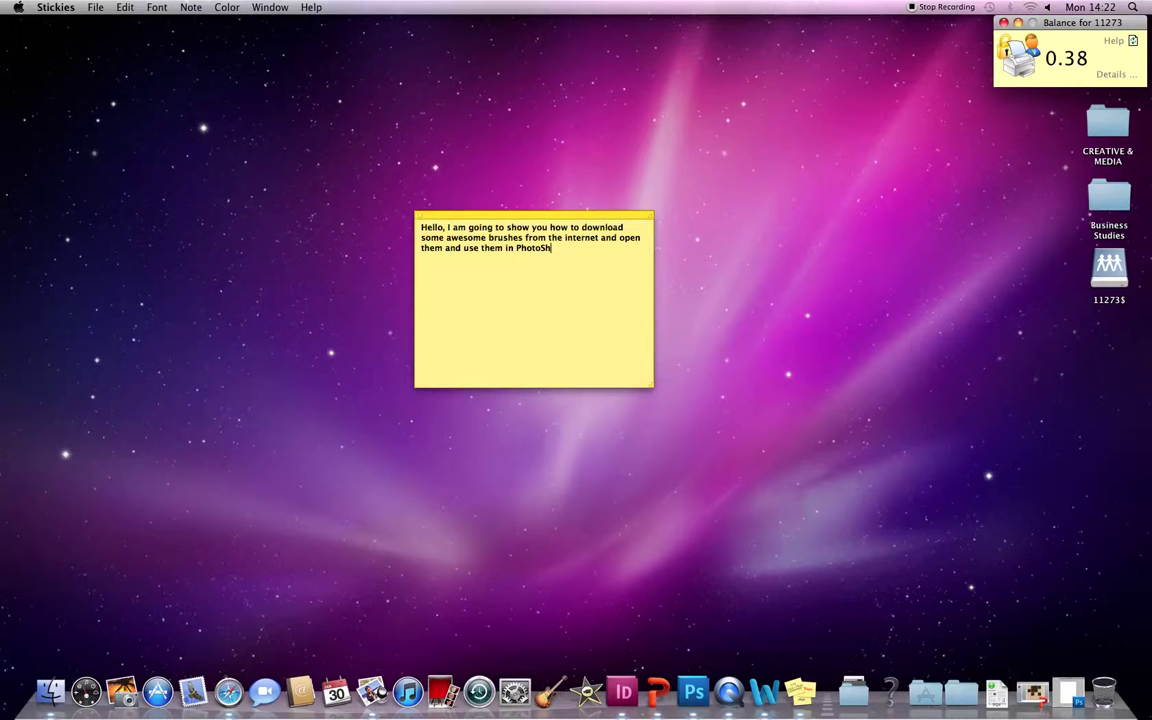
- Replace the sticky note's text with "First, you need to download your brushes from google.. here's how." and clear the note
{"action": "left_click_drag", "start_coordinate": [578, 256], "coordinate": [355, 190]}
{"action": "key", "text": "BackSpace"}
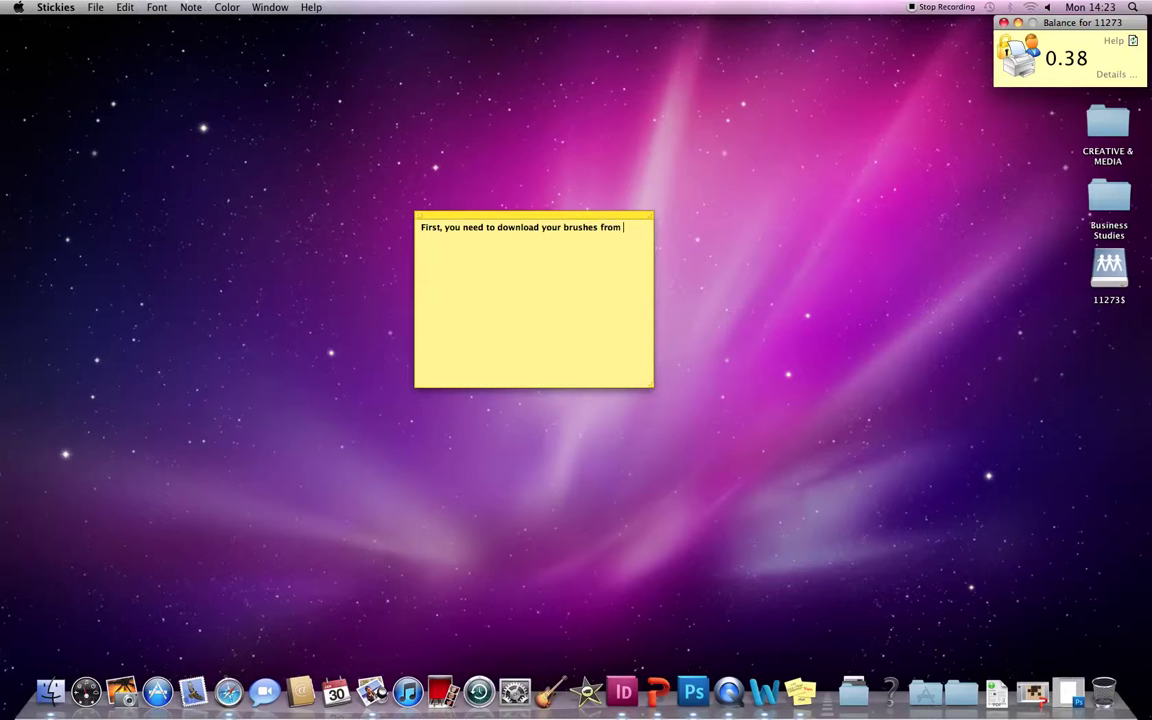
{"action": "type", "text": "gle.. here's how."}
{"action": "left_click_drag", "start_coordinate": [505, 240], "coordinate": [185, 175]}
{"action": "key", "text": "BackSpace"}
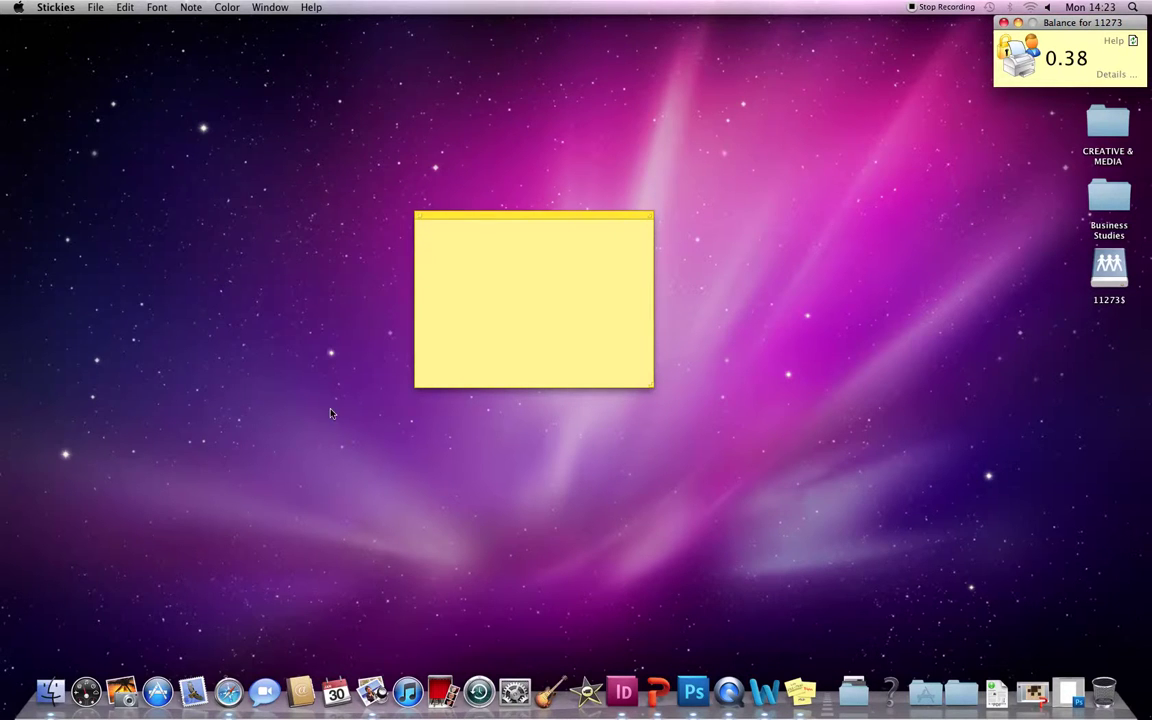
- Switch to Safari and go to google.co.uk
{"action": "left_click", "coordinate": [230, 692]}
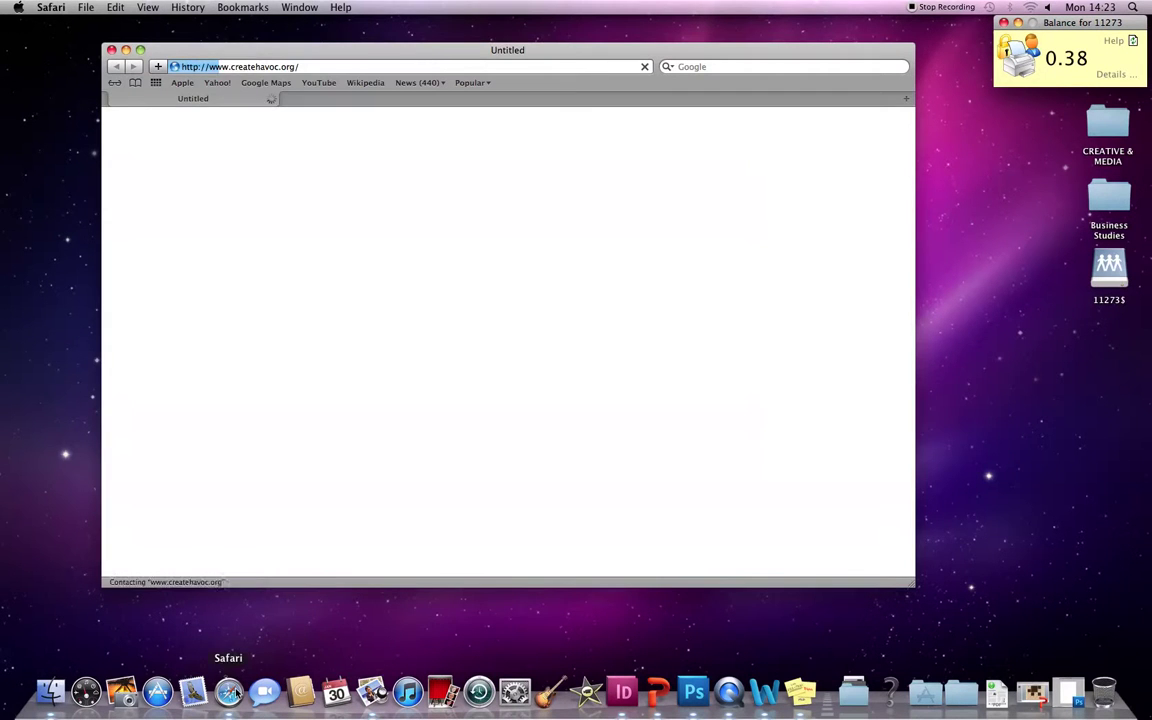
{"action": "left_click", "coordinate": [185, 66]}
{"action": "type", "text": "google.co.uk/"}
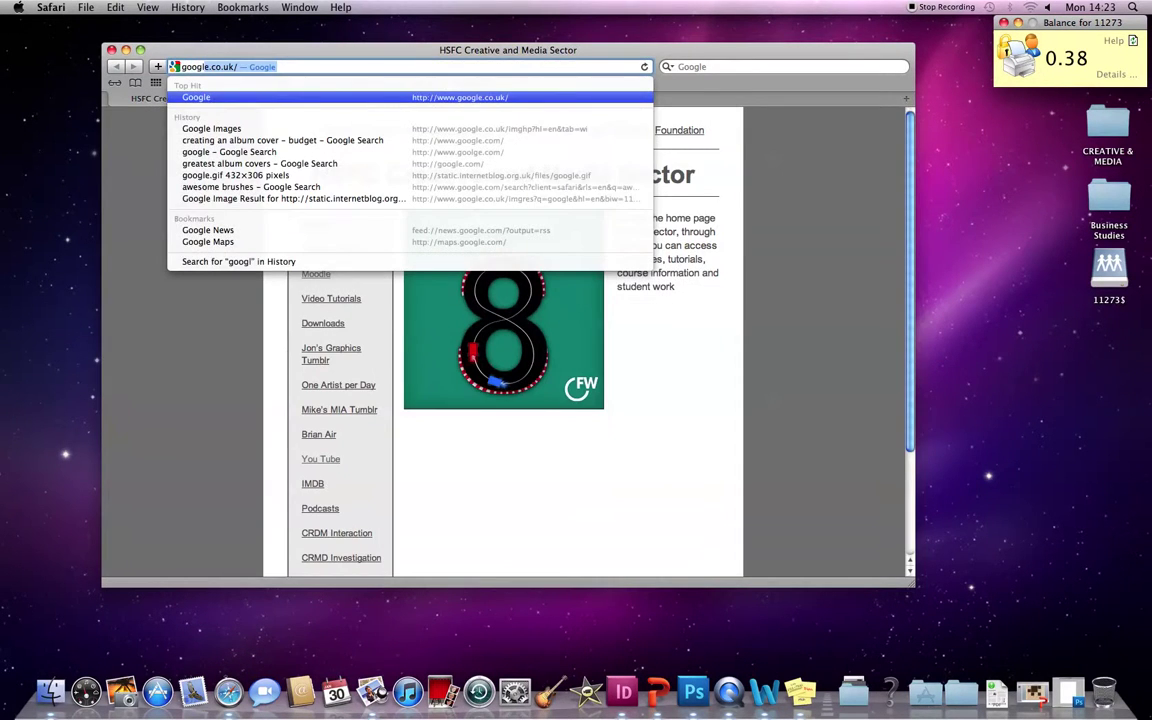
{"action": "key", "text": "Return"}
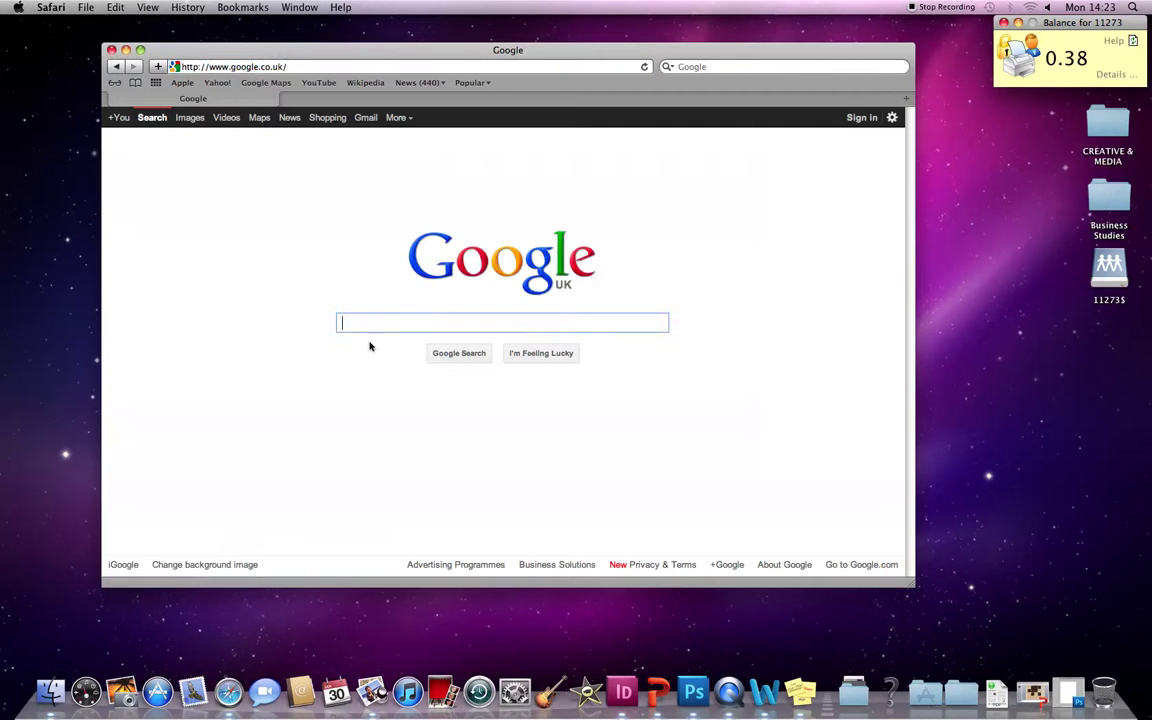
- Search Google for "awesome brushes" and open the Psdtuts+ article "50 Insanely Weird but Awesome Photoshop Brushes"
{"action": "type", "text": "awesome brushes"}
{"action": "key", "text": "Return"}
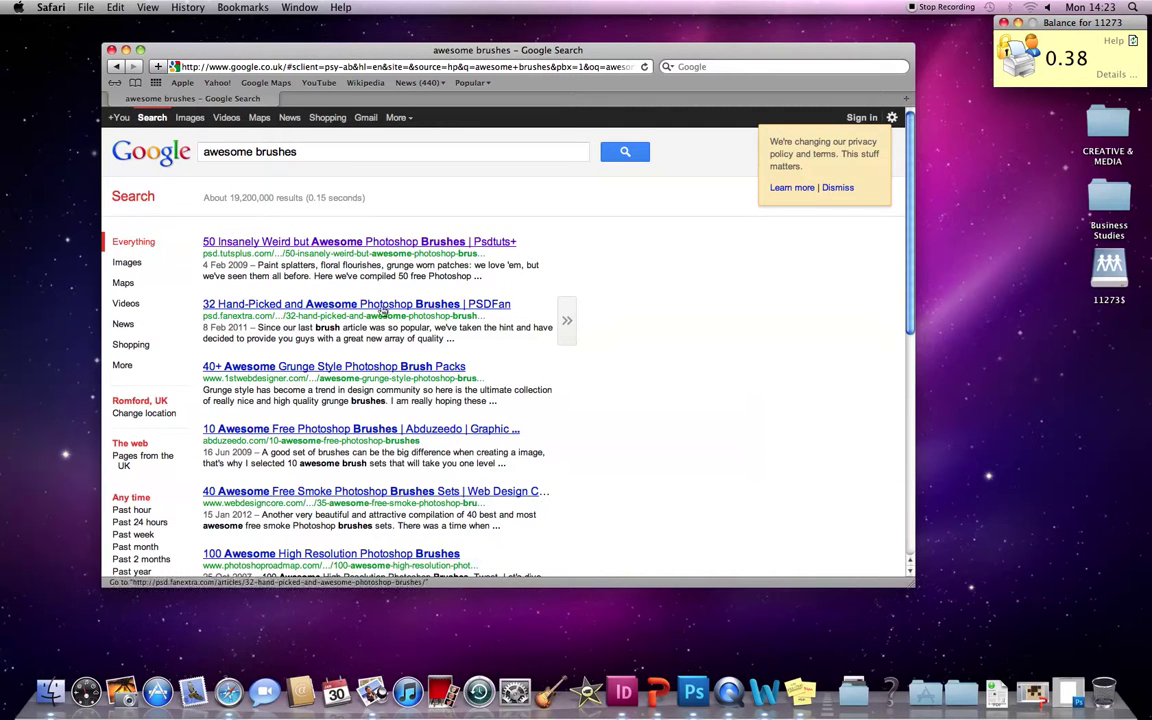
{"action": "left_click", "coordinate": [344, 243]}
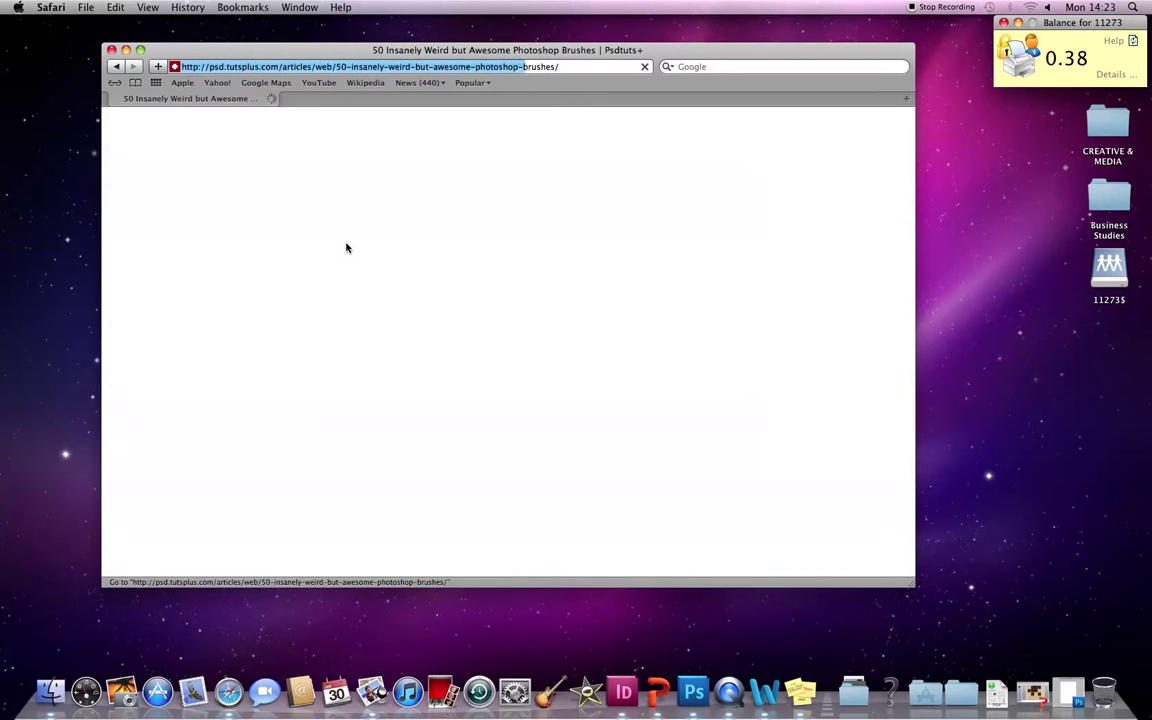
- Browse the article's brush sets and open the page of number 5, Old Brushes
{"action": "scroll", "coordinate": [450, 311], "scroll_direction": "down", "scroll_amount": 2}
{"action": "scroll", "coordinate": [450, 311], "scroll_direction": "down", "scroll_amount": 15}
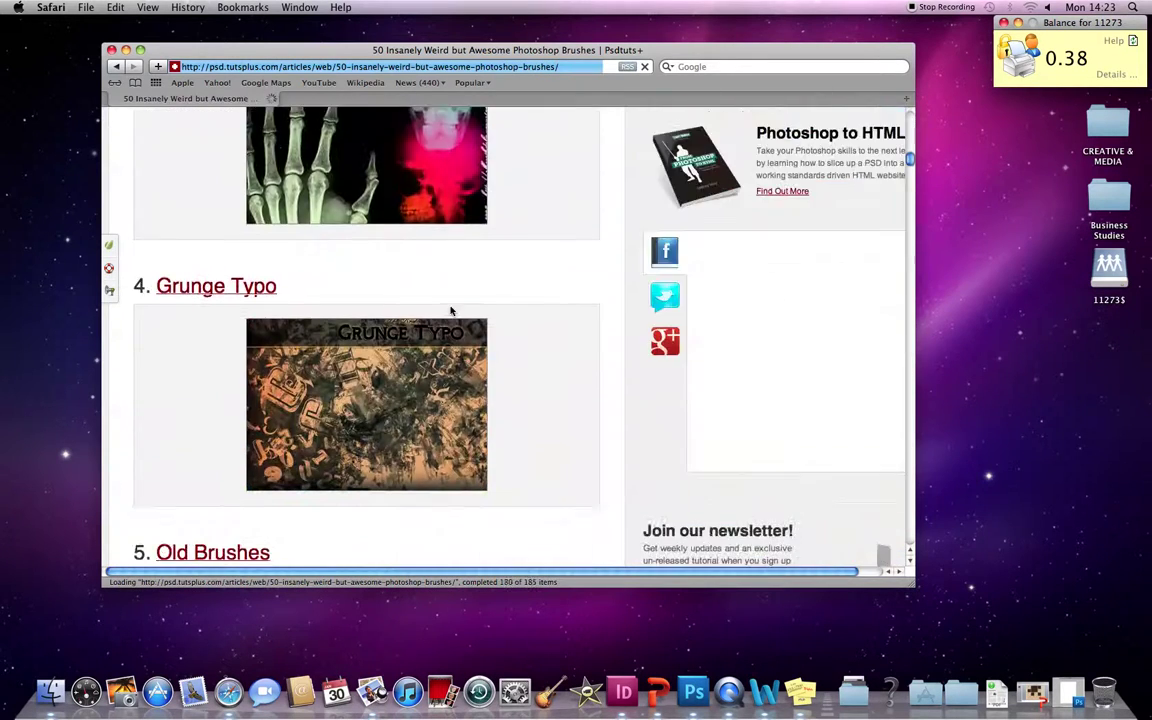
{"action": "scroll", "coordinate": [450, 311], "scroll_direction": "down", "scroll_amount": 5}
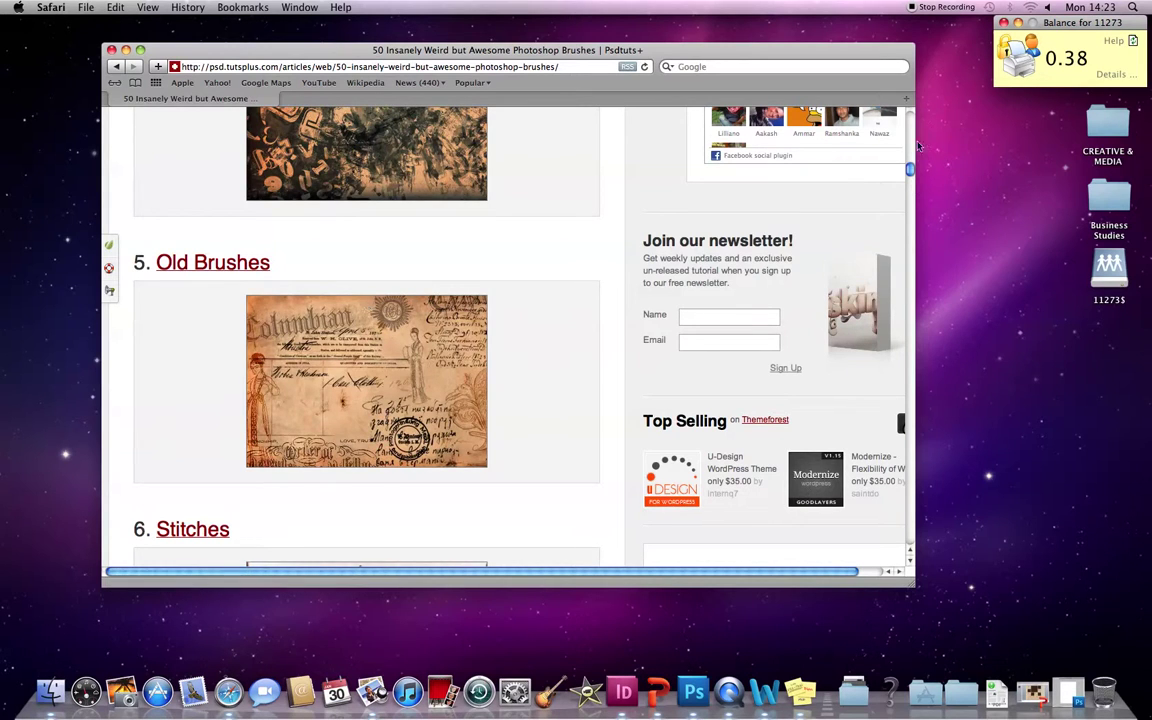
{"action": "scroll", "coordinate": [911, 172], "scroll_direction": "up", "scroll_amount": 10}
{"action": "scroll", "coordinate": [910, 170], "scroll_direction": "down", "scroll_amount": 8}
{"action": "mouse_move", "coordinate": [910, 170]}
{"action": "left_mouse_down"}
{"action": "mouse_move", "coordinate": [916, 320]}
{"action": "mouse_move", "coordinate": [907, 175]}
{"action": "mouse_move", "coordinate": [910, 186]}
{"action": "left_mouse_up"}
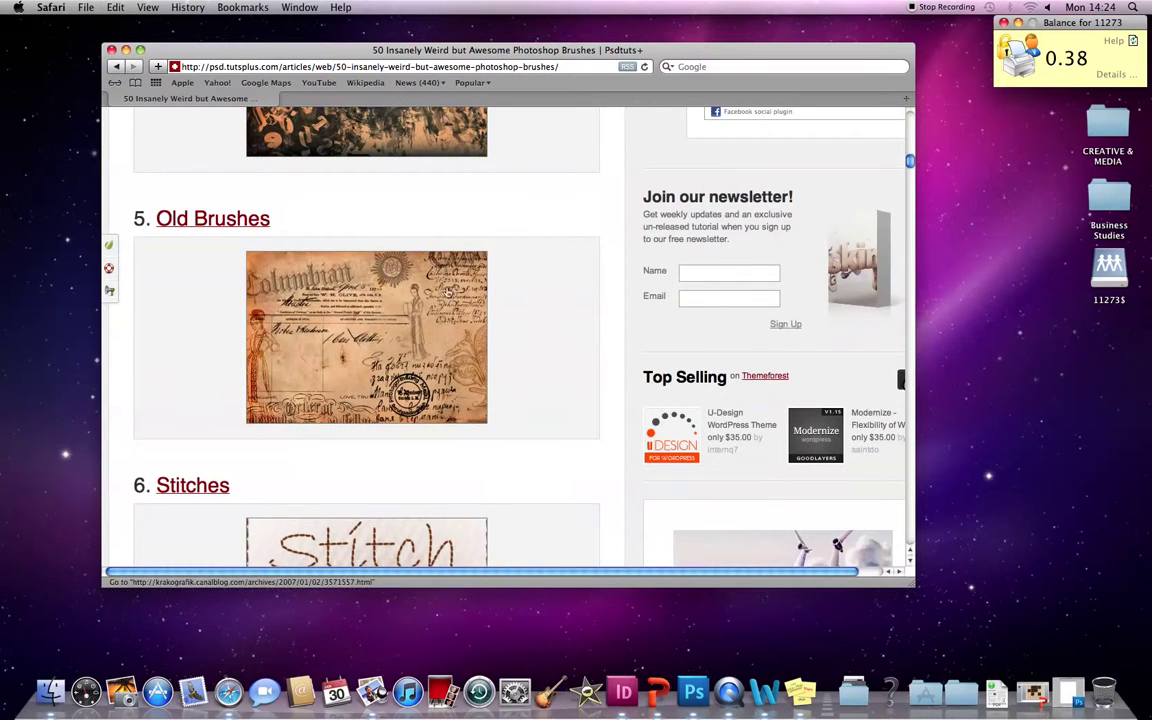
{"action": "left_click", "coordinate": [363, 305]}
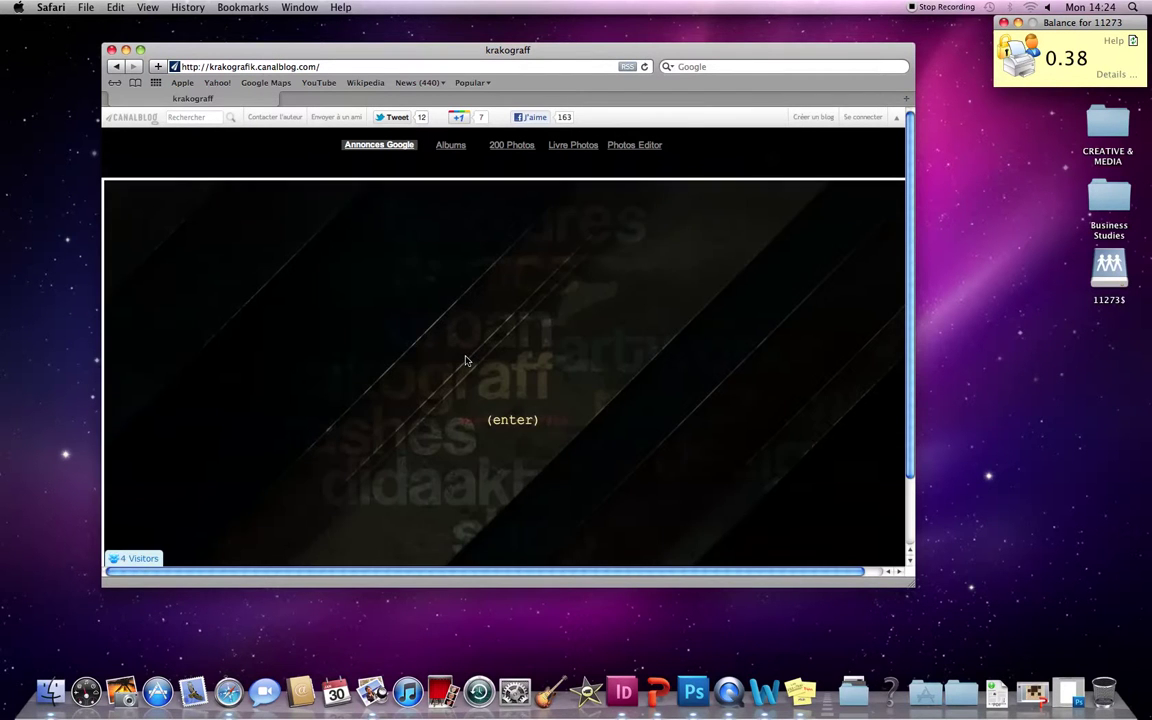
- Enter the Krakograff site and open the enlarged preview of its Old Brushes set
{"action": "scroll", "coordinate": [468, 360], "scroll_direction": "down", "scroll_amount": 1}
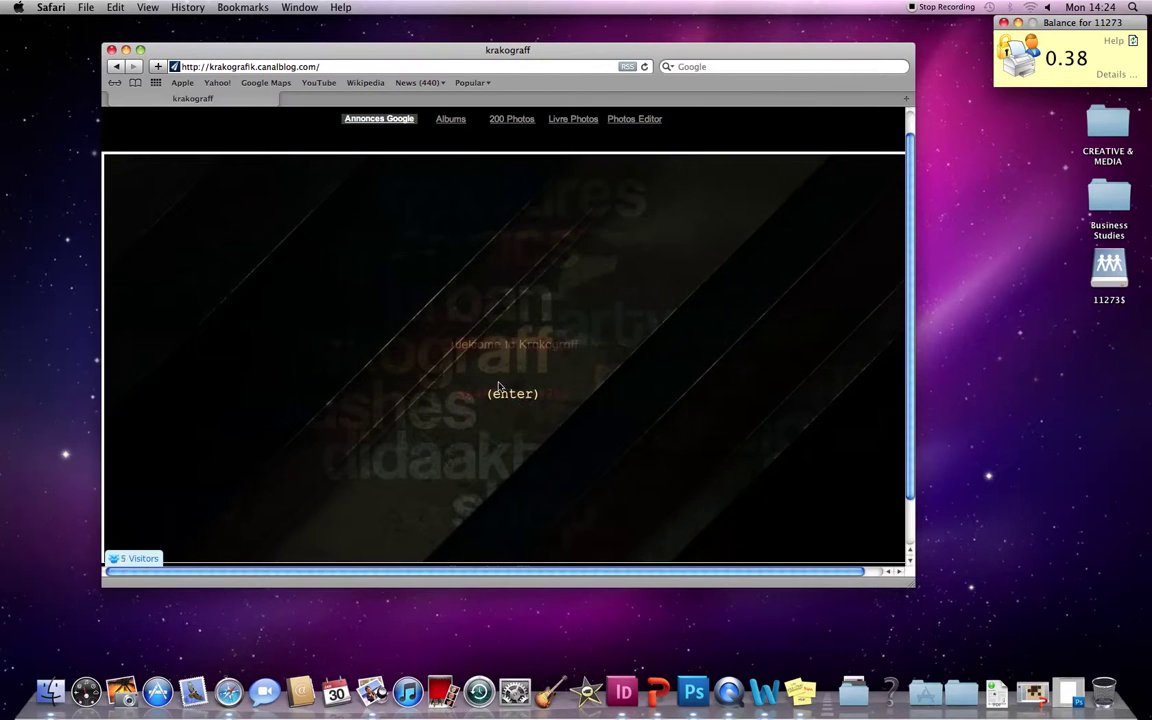
{"action": "left_click", "coordinate": [505, 393]}
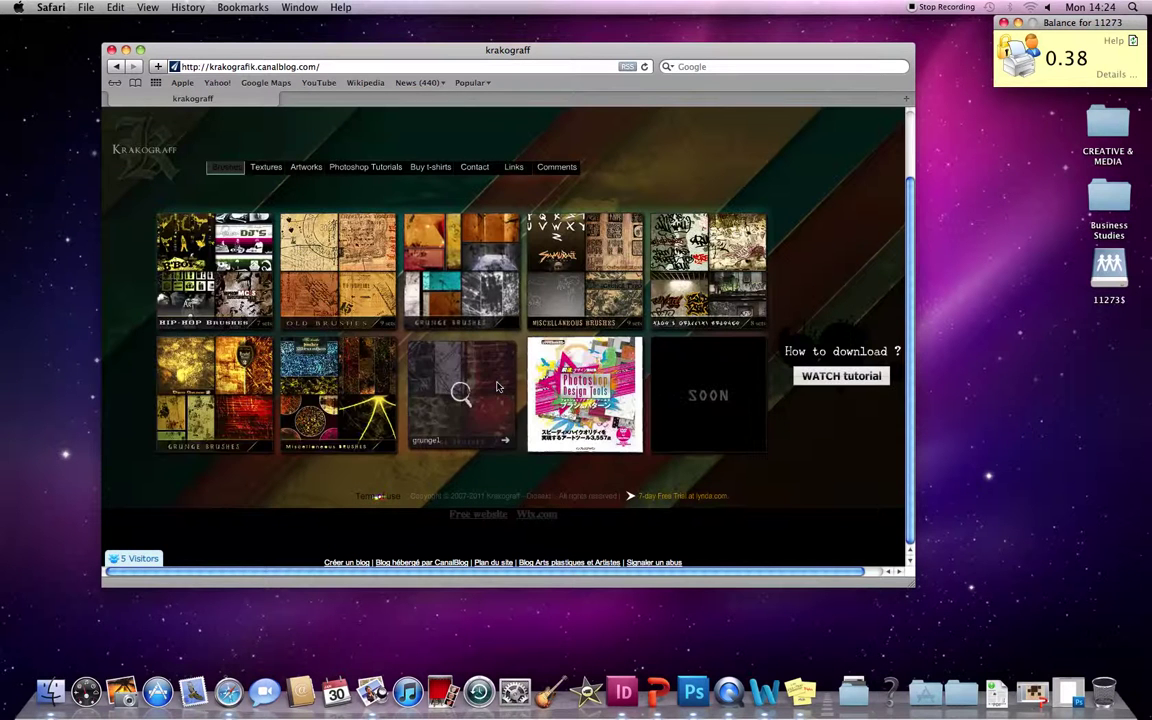
{"action": "left_click", "coordinate": [337, 270]}
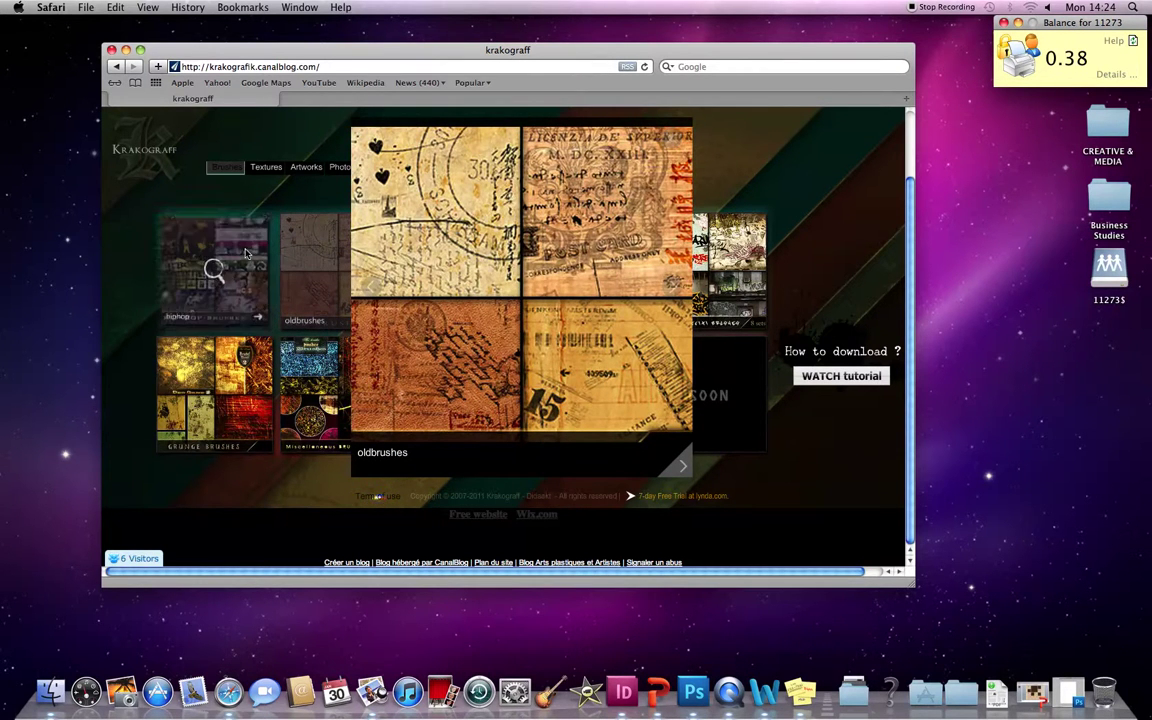
- Return to the Psdtuts+ article and look through its brush sets from Modern and Random to Hi Tech Warfare
{"action": "left_click", "coordinate": [114, 67]}
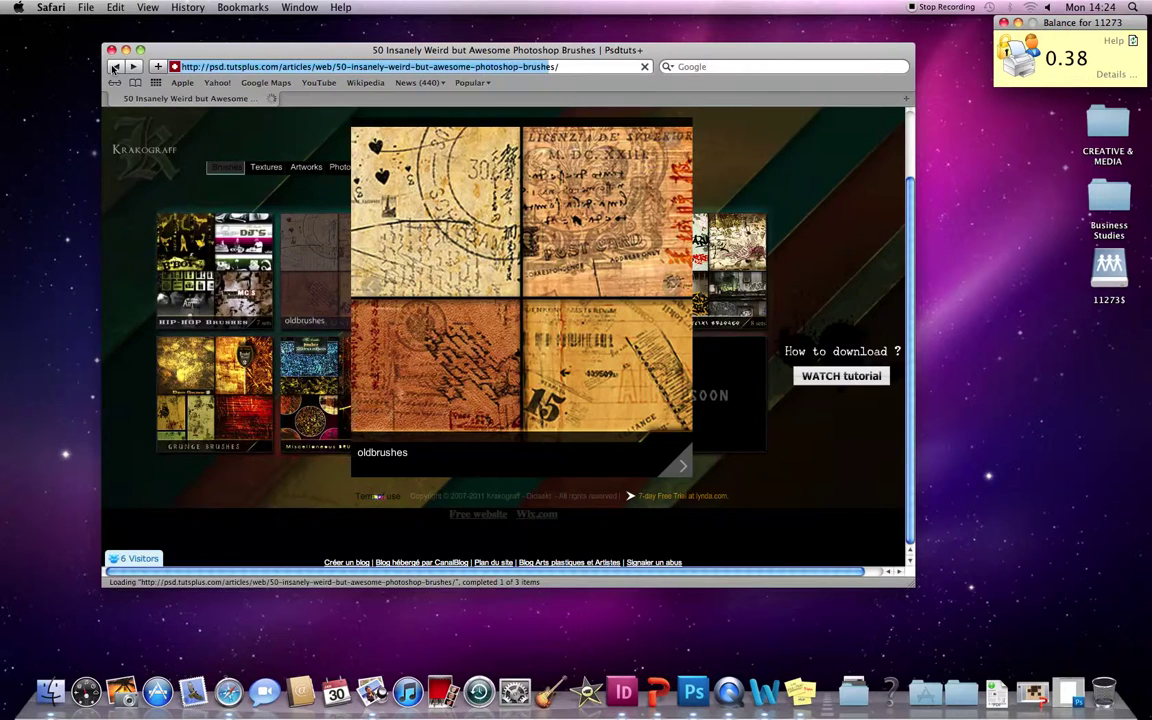
{"action": "left_click", "coordinate": [113, 67]}
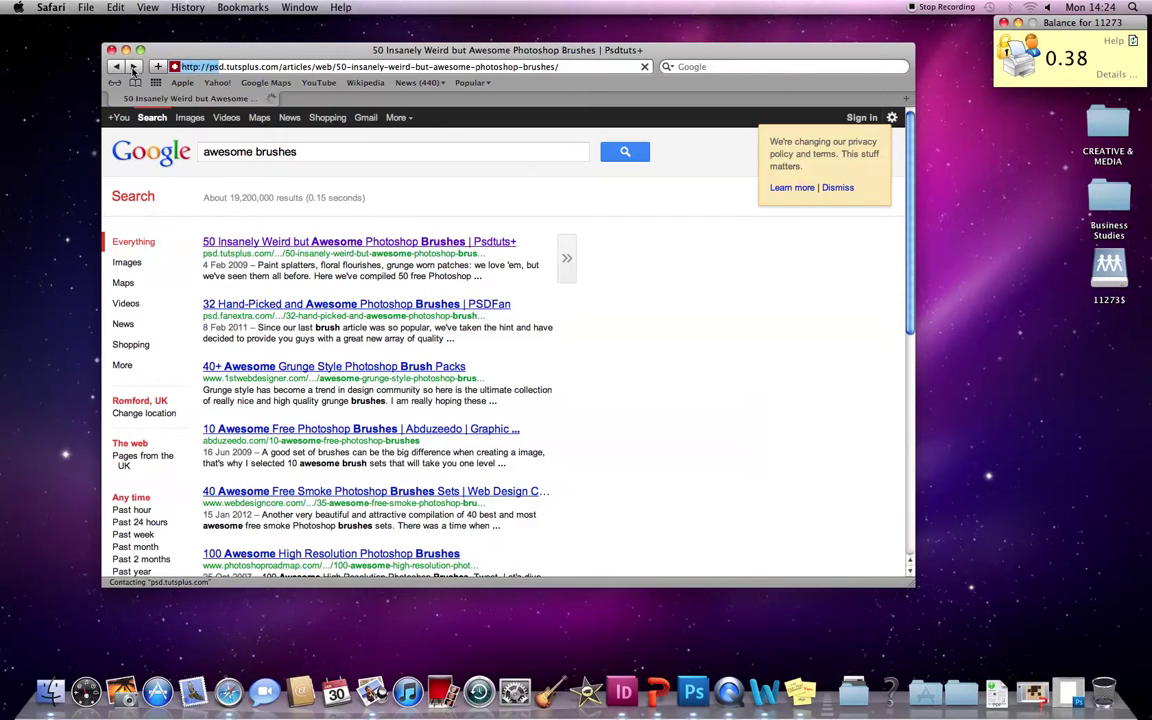
{"action": "scroll", "coordinate": [292, 274], "scroll_direction": "down", "scroll_amount": 10}
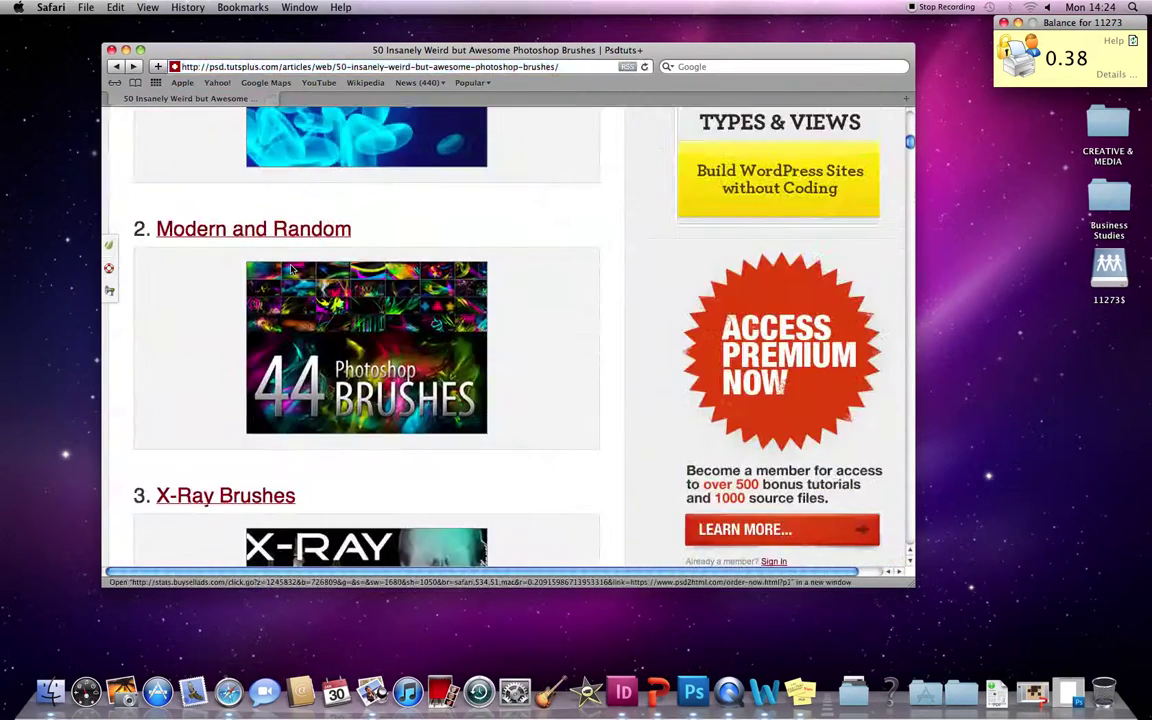
{"action": "scroll", "coordinate": [292, 270], "scroll_direction": "down", "scroll_amount": 8}
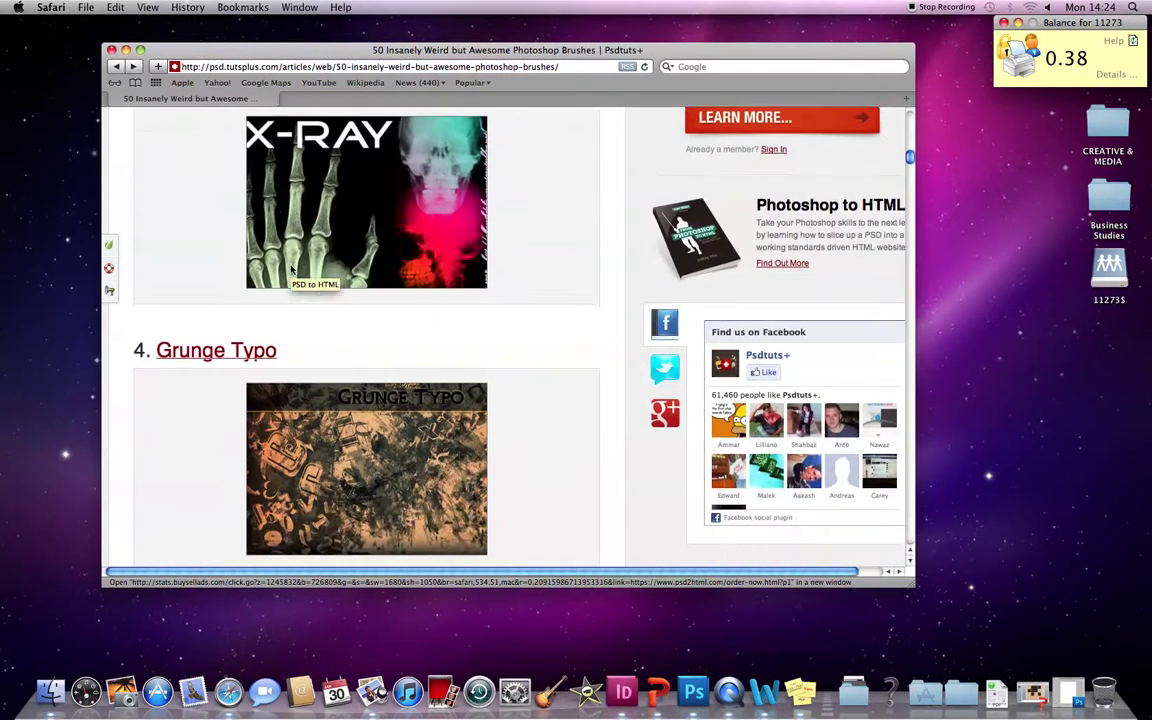
{"action": "scroll", "coordinate": [292, 270], "scroll_direction": "down", "scroll_amount": 2}
{"action": "scroll", "coordinate": [292, 270], "scroll_direction": "down", "scroll_amount": 10}
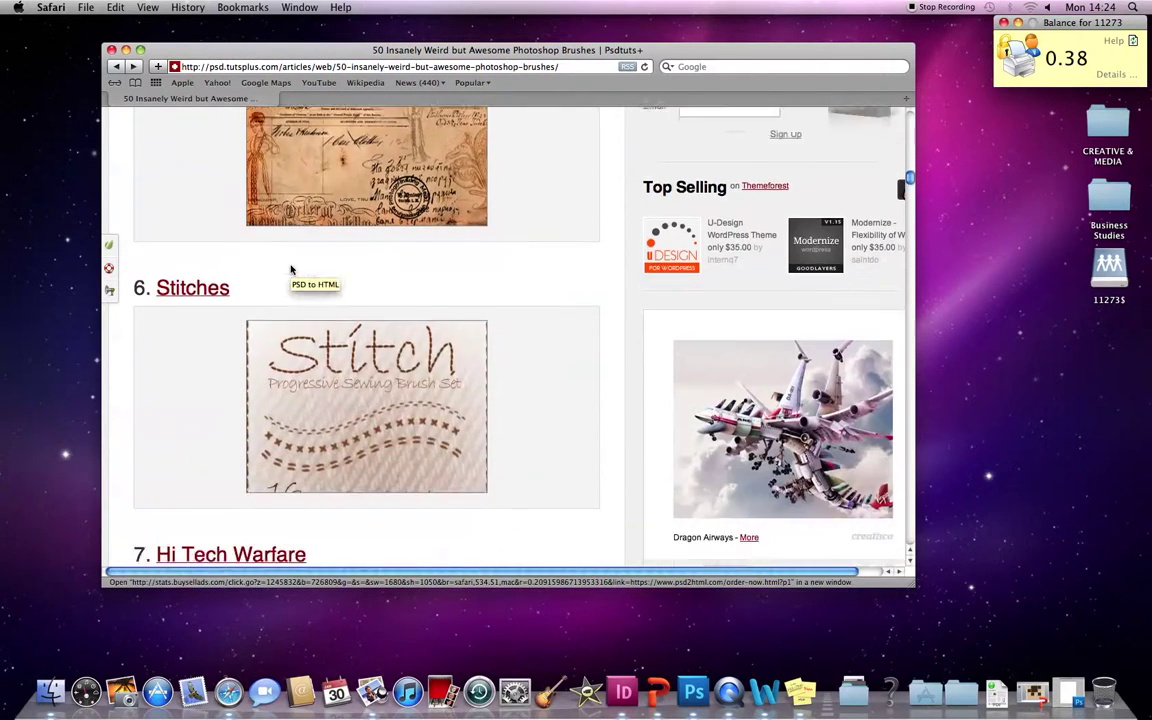
{"action": "scroll", "coordinate": [292, 270], "scroll_direction": "down", "scroll_amount": 3}
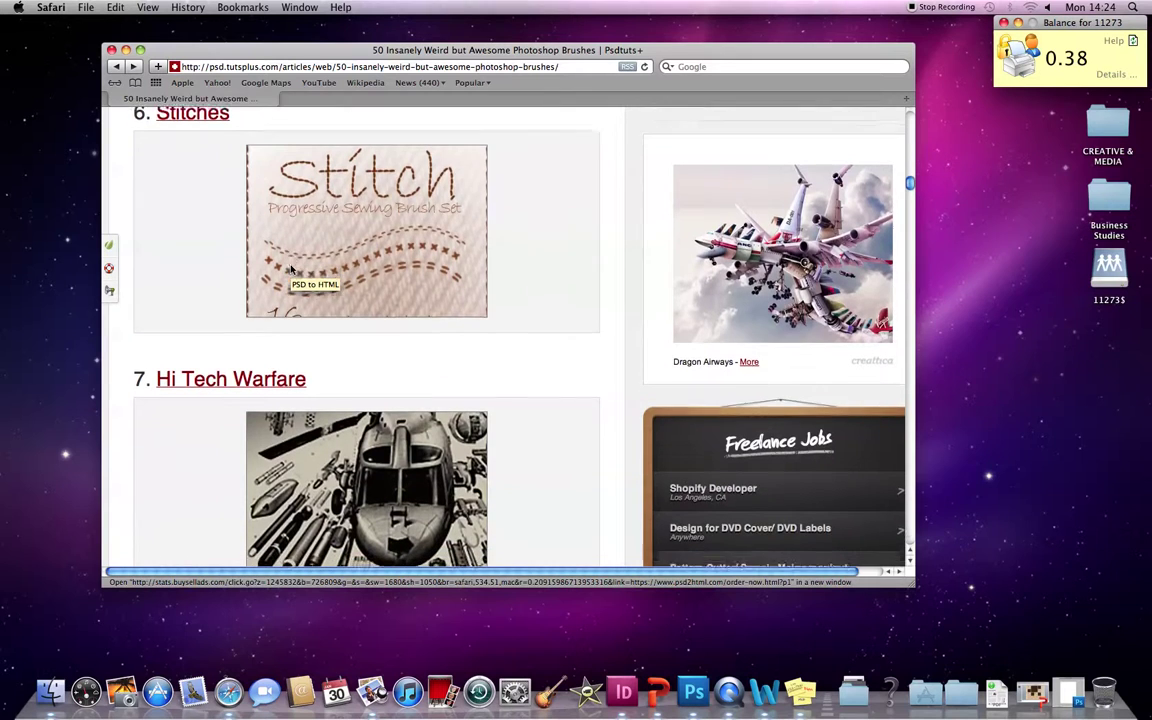
{"action": "scroll", "coordinate": [292, 270], "scroll_direction": "up", "scroll_amount": 15}
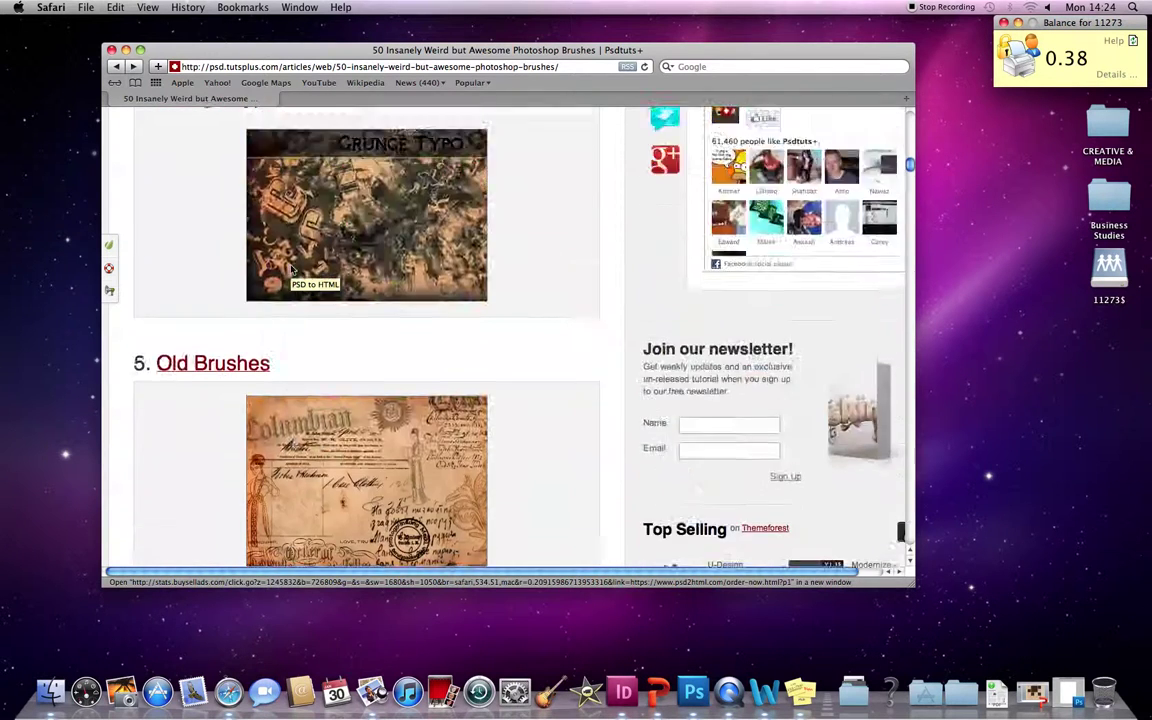
{"action": "scroll", "coordinate": [291, 270], "scroll_direction": "up", "scroll_amount": 5}
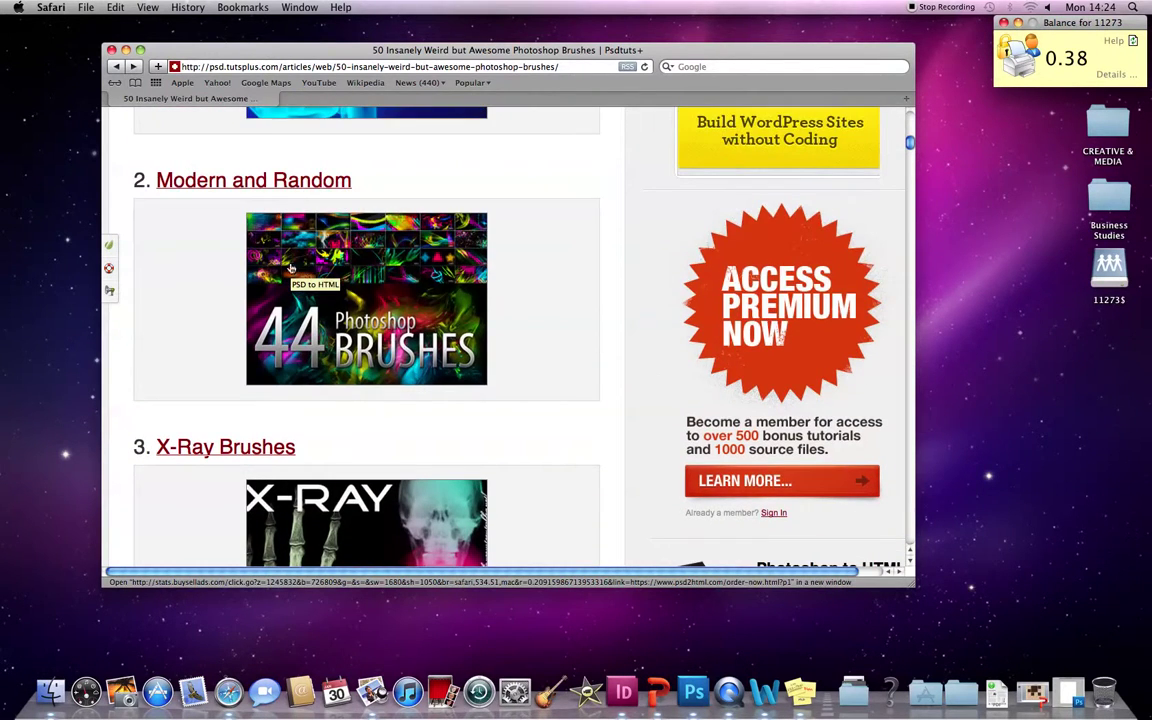
{"action": "scroll", "coordinate": [302, 230], "scroll_direction": "down", "scroll_amount": 10}
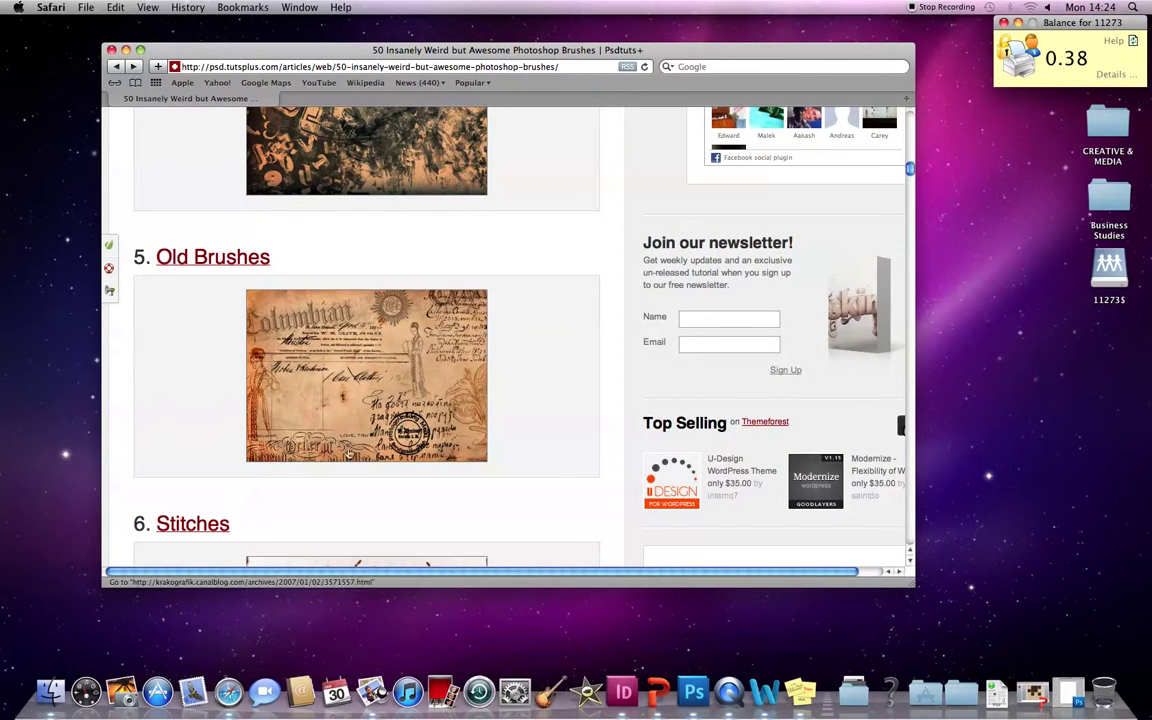
- Search Google for "photoshop brushes" and open the result "Free Photoshop Brushes at Brusheezy!"
{"action": "left_click", "coordinate": [705, 67]}
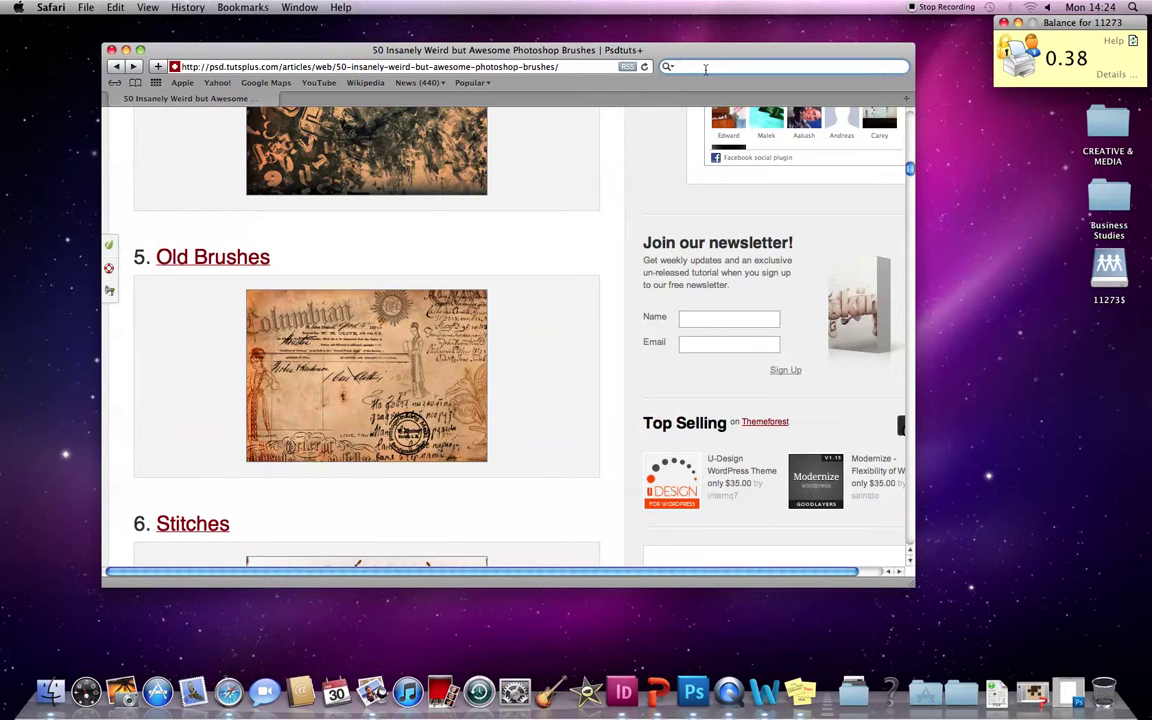
{"action": "type", "text": "photo"}
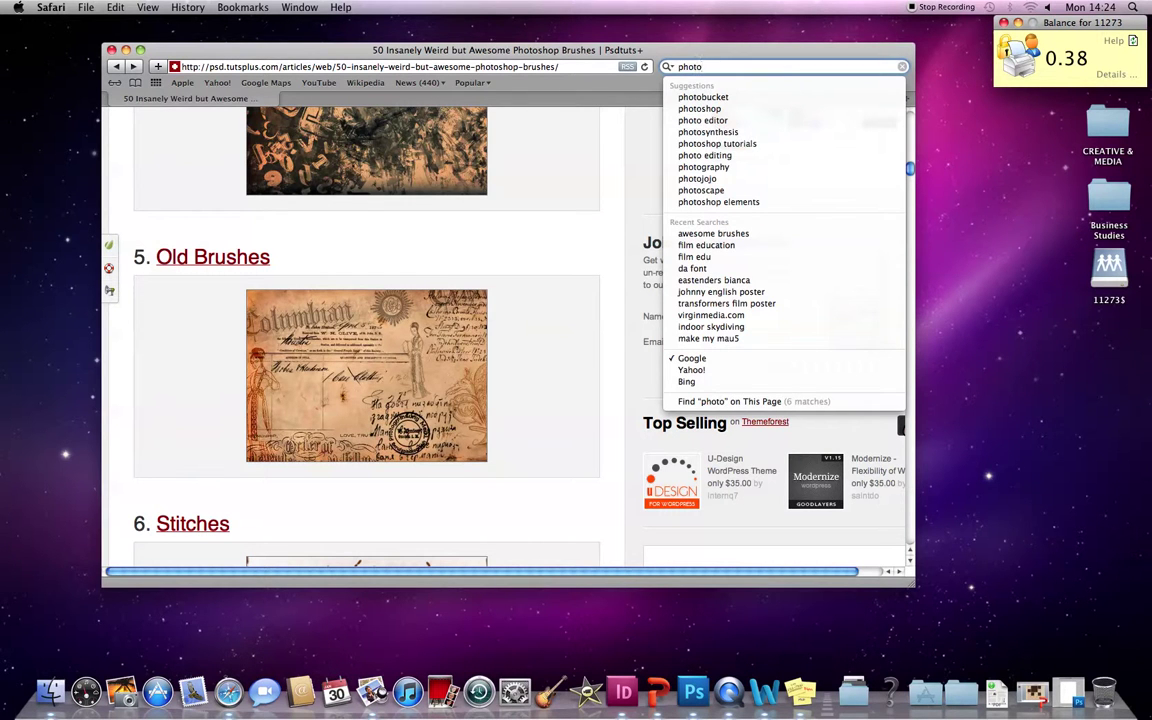
{"action": "type", "text": "sh"}
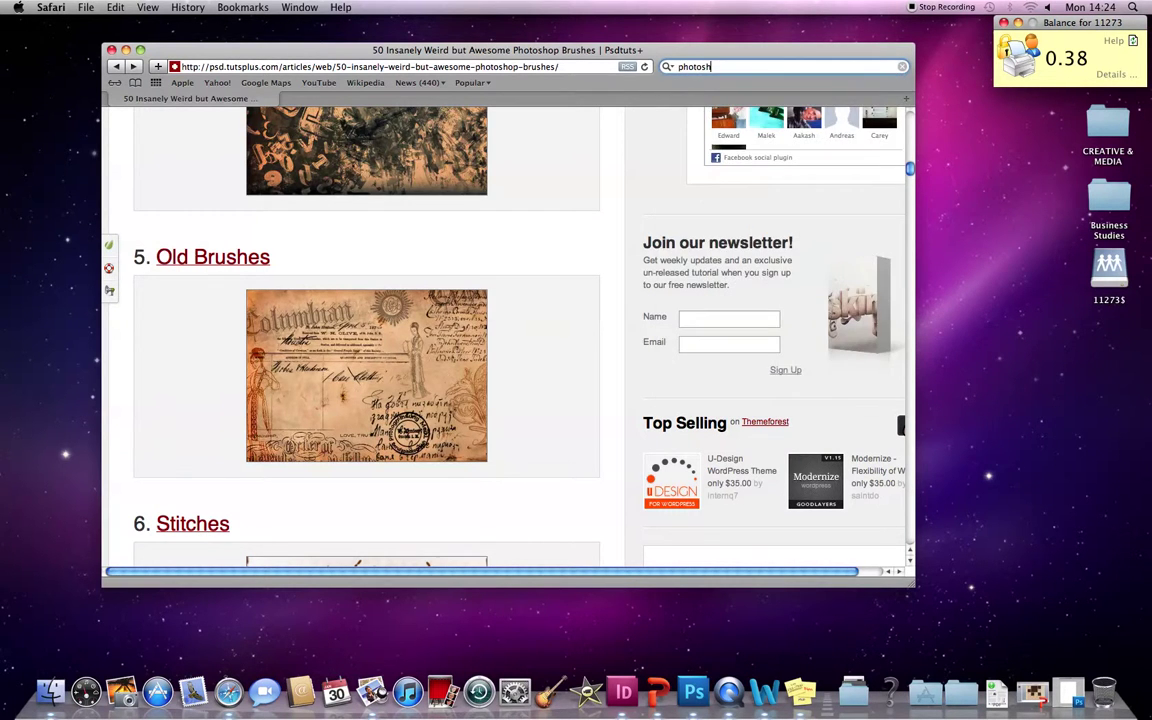
{"action": "type", "text": "op br"}
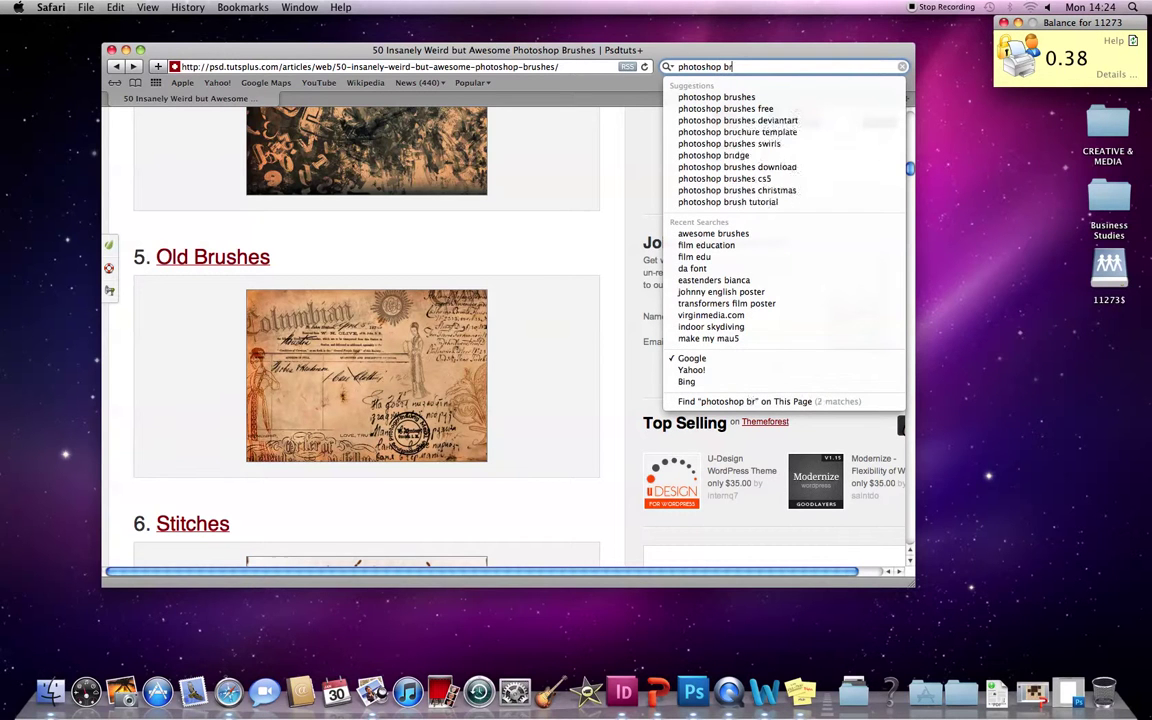
{"action": "type", "text": "uese"}
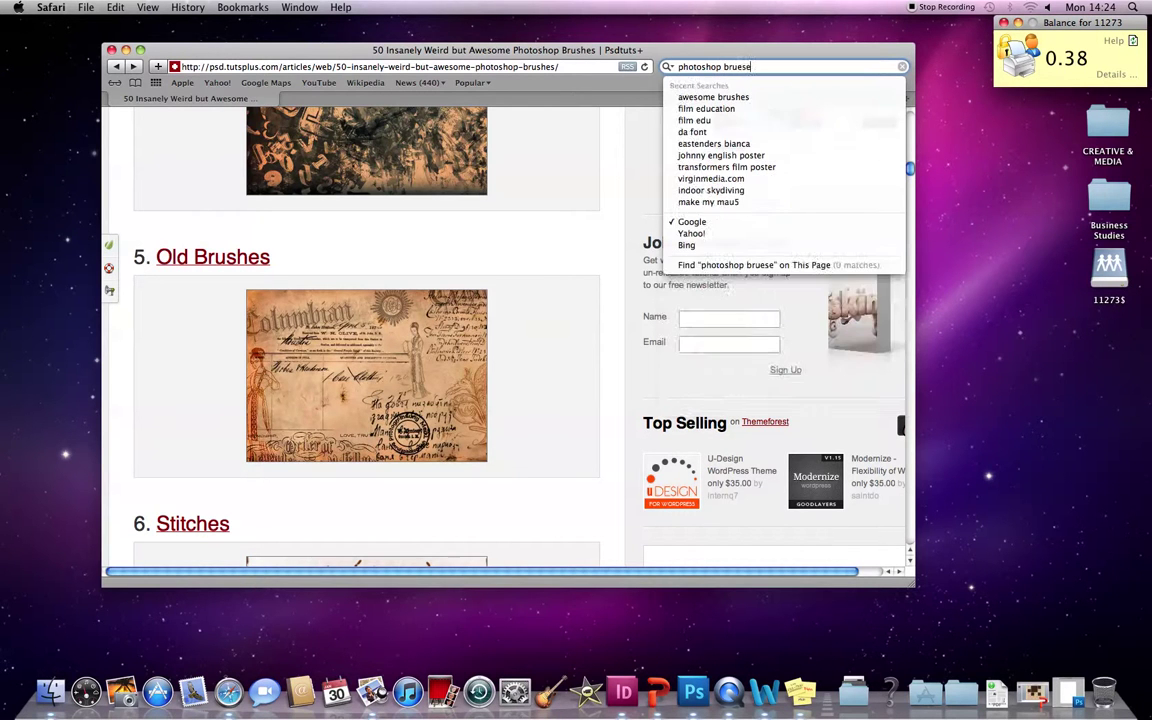
{"action": "type", "text": "shes"}
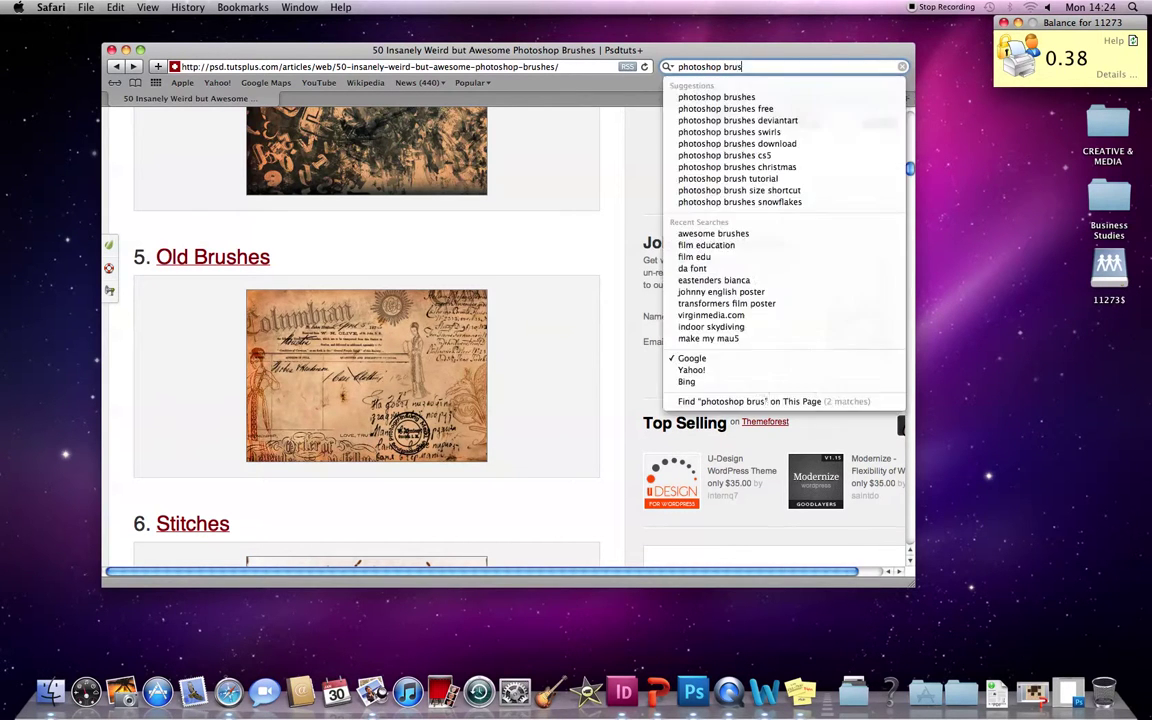
{"action": "key", "text": "Return"}
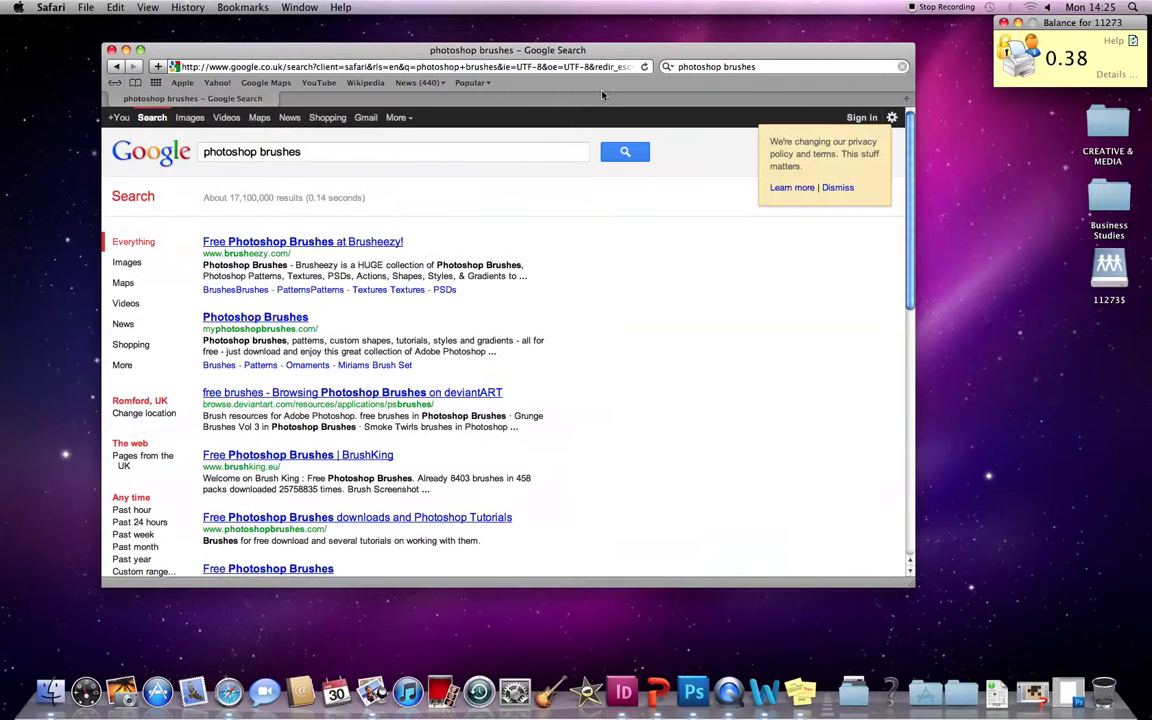
{"action": "left_click", "coordinate": [300, 242]}
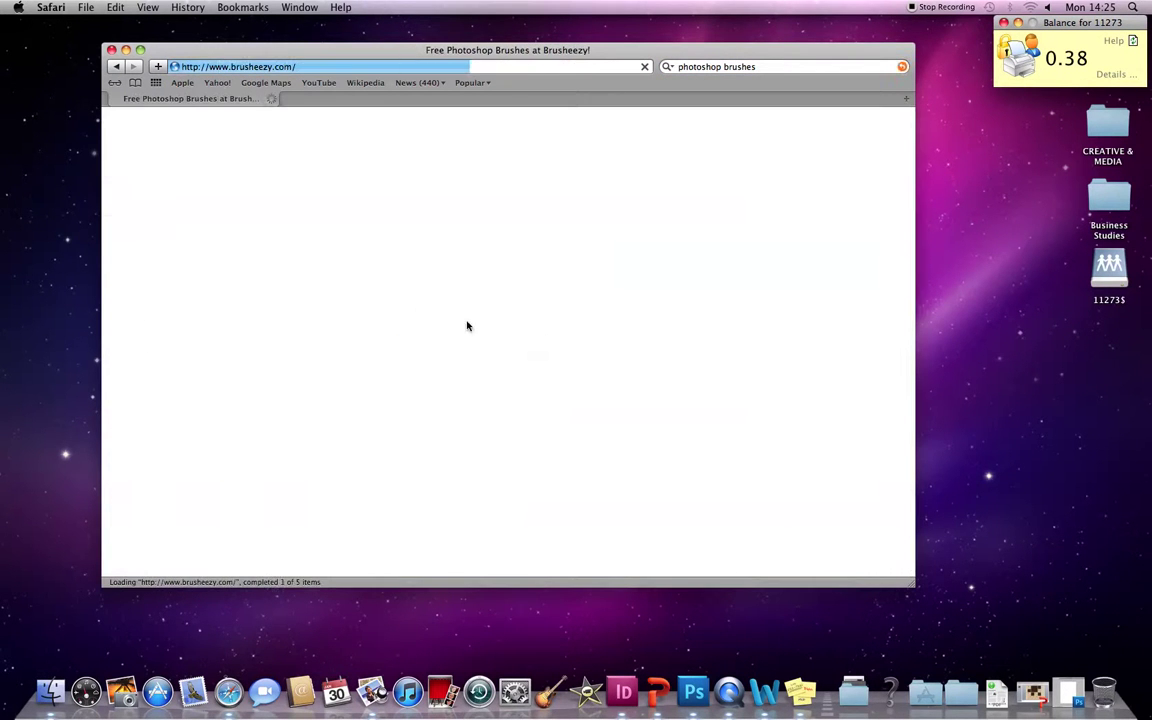
- Look over the featured content on Brusheezy's home page and open the site's Brushes section
{"action": "scroll", "coordinate": [398, 272], "scroll_direction": "down", "scroll_amount": 10}
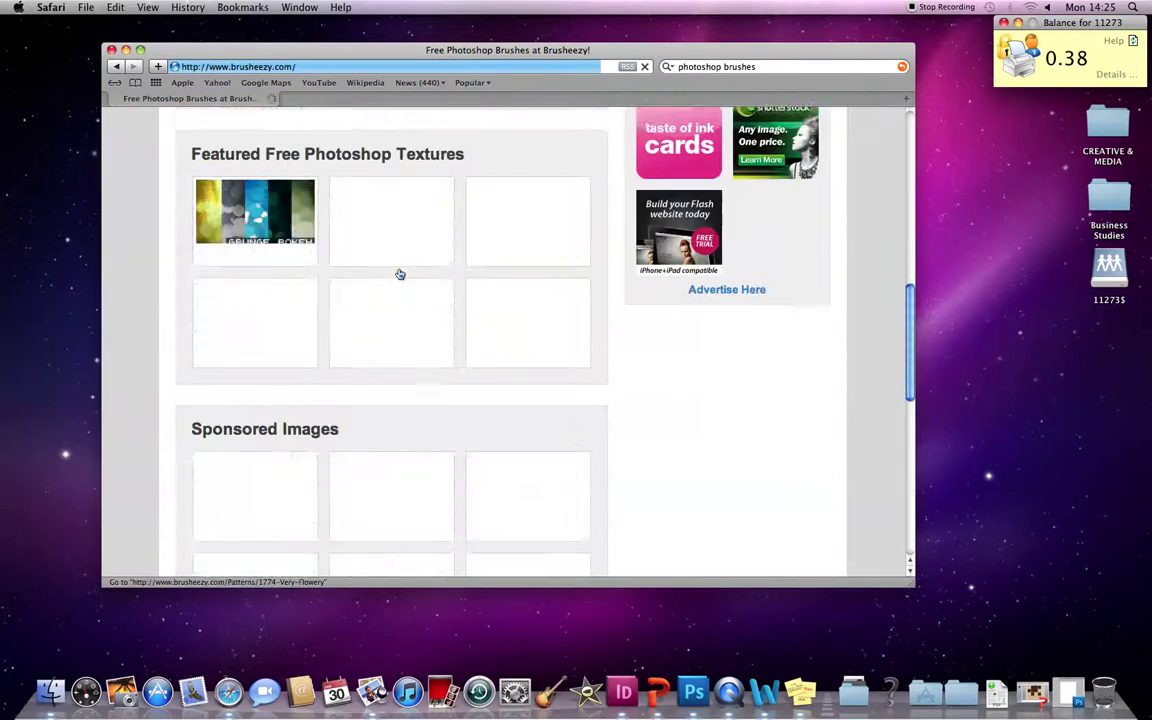
{"action": "scroll", "coordinate": [398, 273], "scroll_direction": "up", "scroll_amount": 2}
{"action": "scroll", "coordinate": [398, 273], "scroll_direction": "up", "scroll_amount": 3}
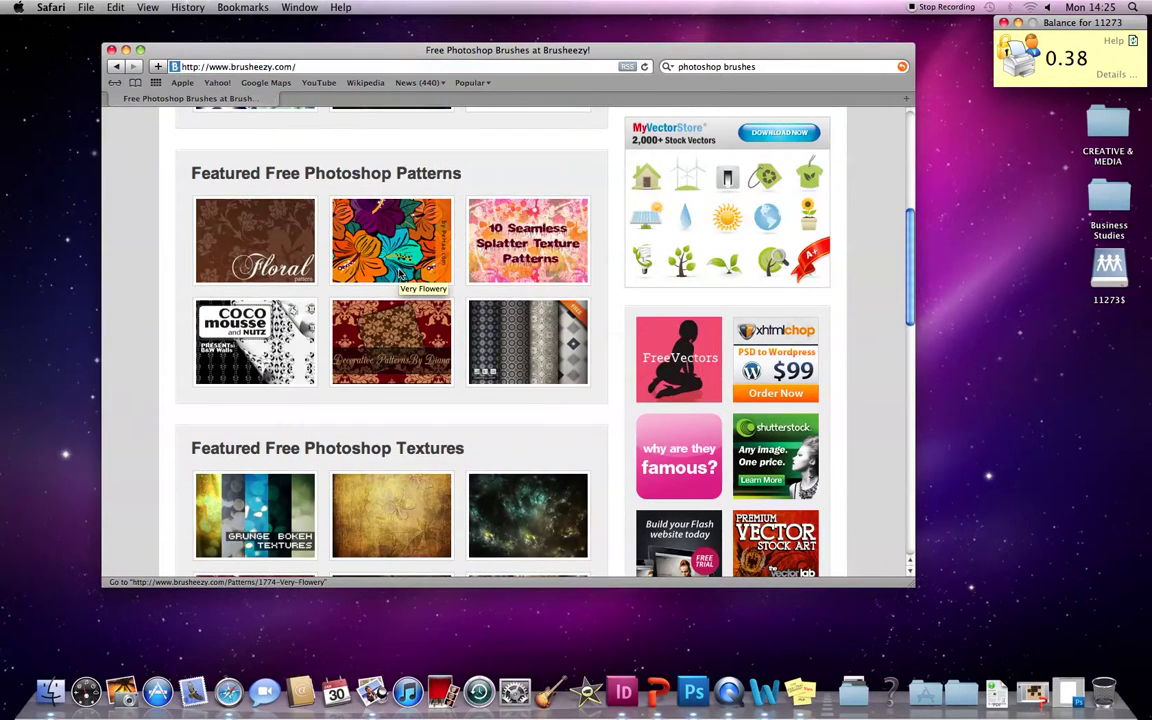
{"action": "scroll", "coordinate": [398, 273], "scroll_direction": "up", "scroll_amount": 3}
{"action": "scroll", "coordinate": [398, 273], "scroll_direction": "up", "scroll_amount": 4}
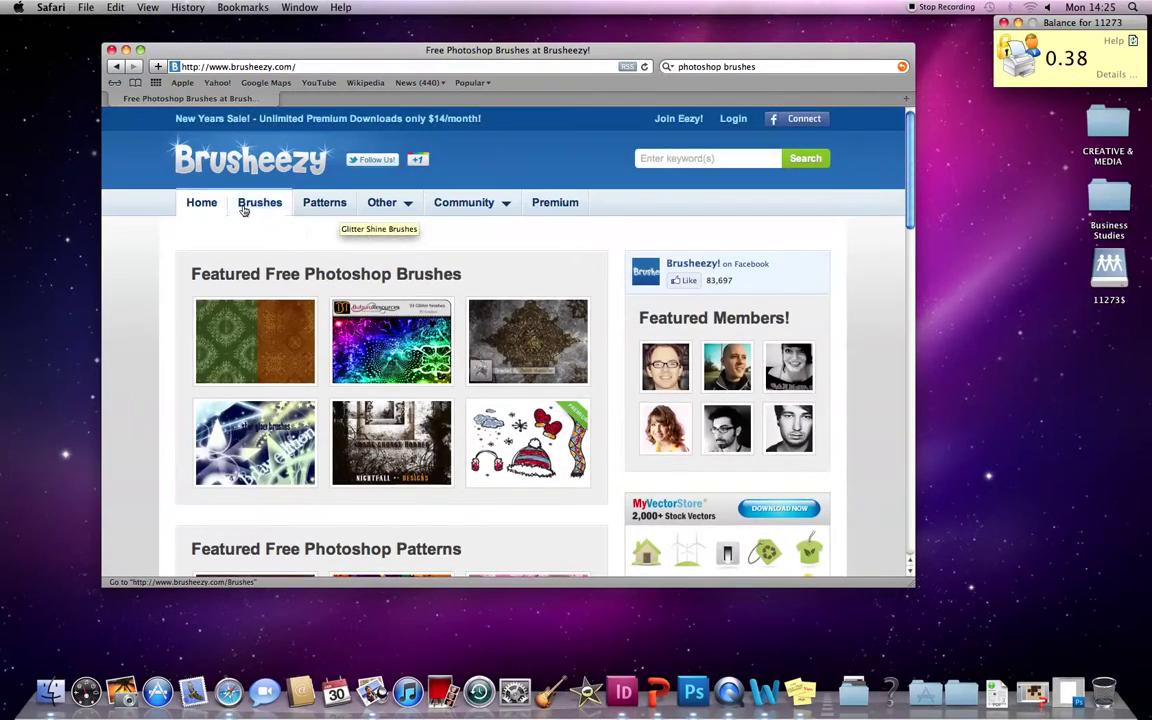
{"action": "left_click", "coordinate": [259, 202]}
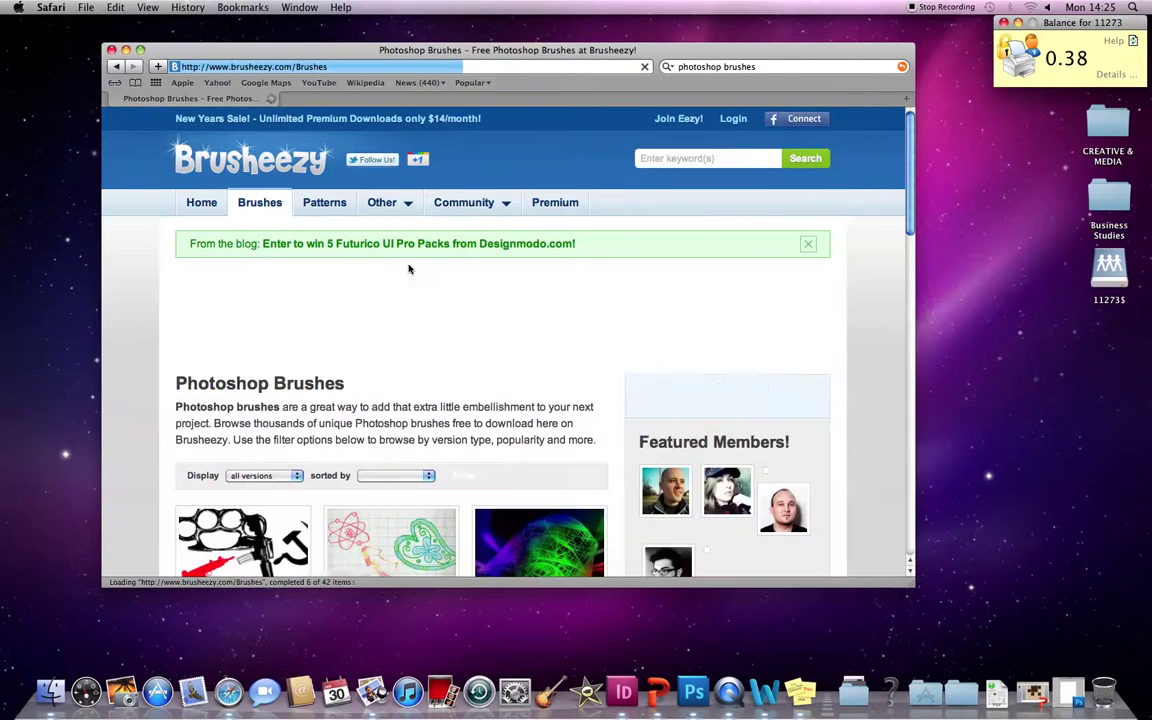
- Look through the Photoshop brush sets listed on Brusheezy and open the Guns, Paraphernalia and Blasphemy Brushes page
{"action": "scroll", "coordinate": [212, 201], "scroll_direction": "down", "scroll_amount": 5}
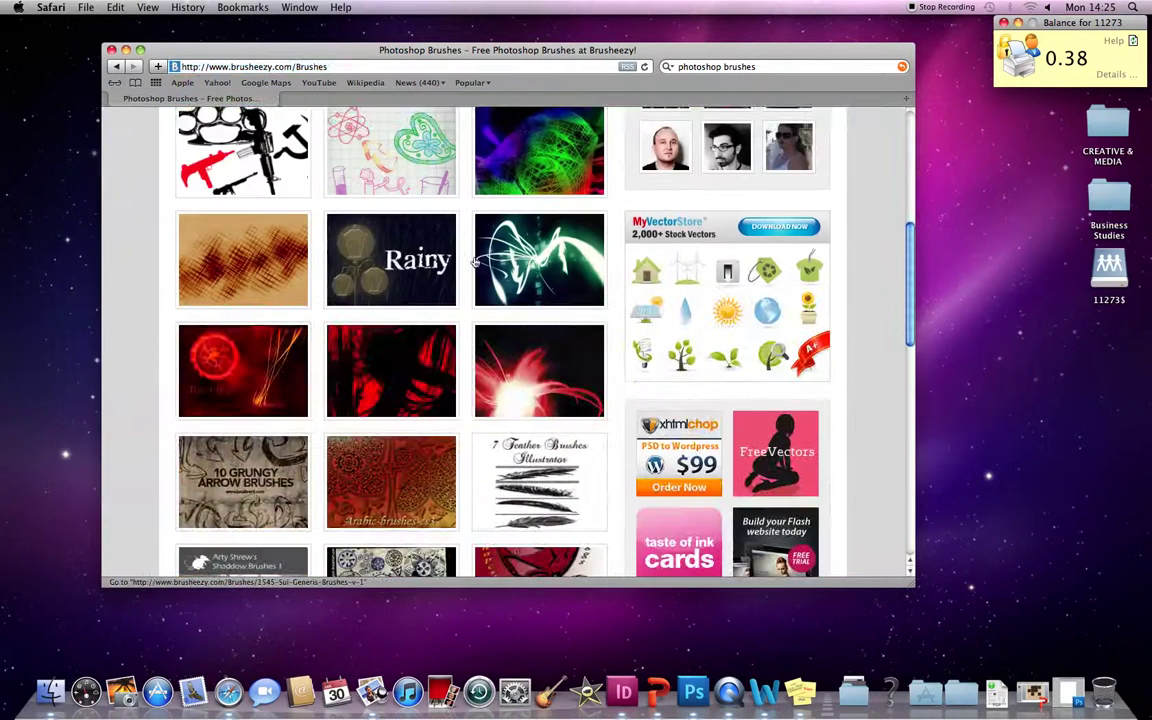
{"action": "scroll", "coordinate": [462, 260], "scroll_direction": "up", "scroll_amount": 3}
{"action": "scroll", "coordinate": [475, 262], "scroll_direction": "down", "scroll_amount": 2}
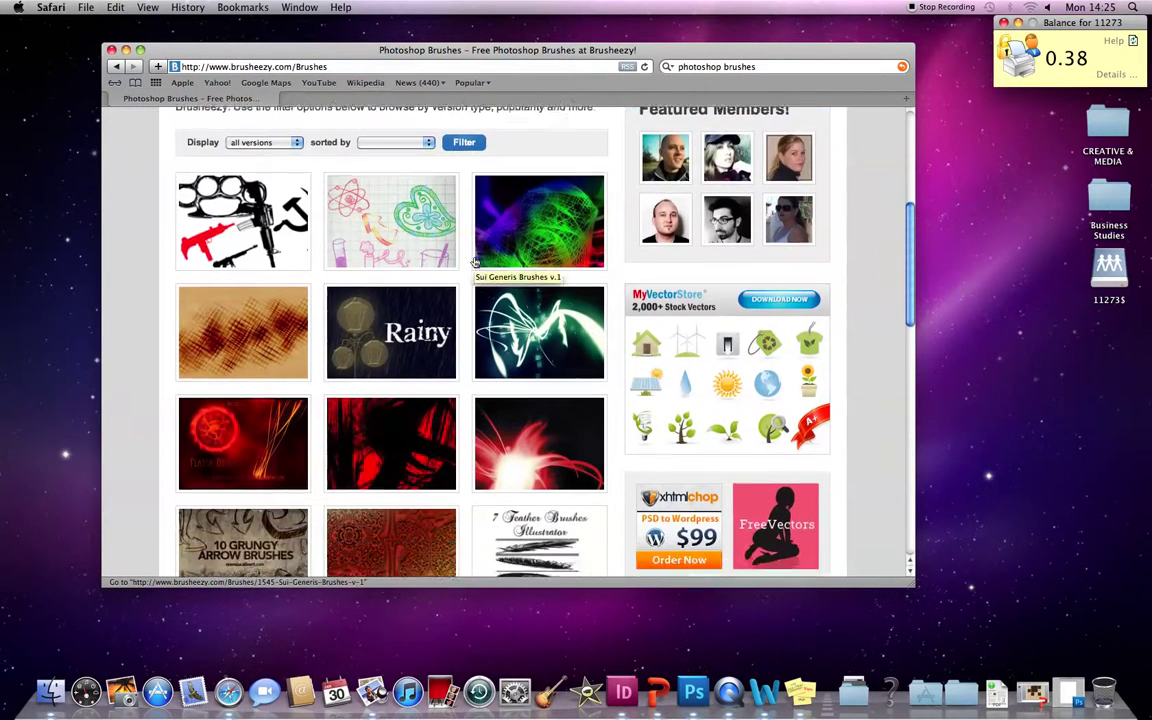
{"action": "scroll", "coordinate": [475, 262], "scroll_direction": "down", "scroll_amount": 6}
{"action": "scroll", "coordinate": [475, 262], "scroll_direction": "down", "scroll_amount": 1}
{"action": "scroll", "coordinate": [475, 262], "scroll_direction": "up", "scroll_amount": 7}
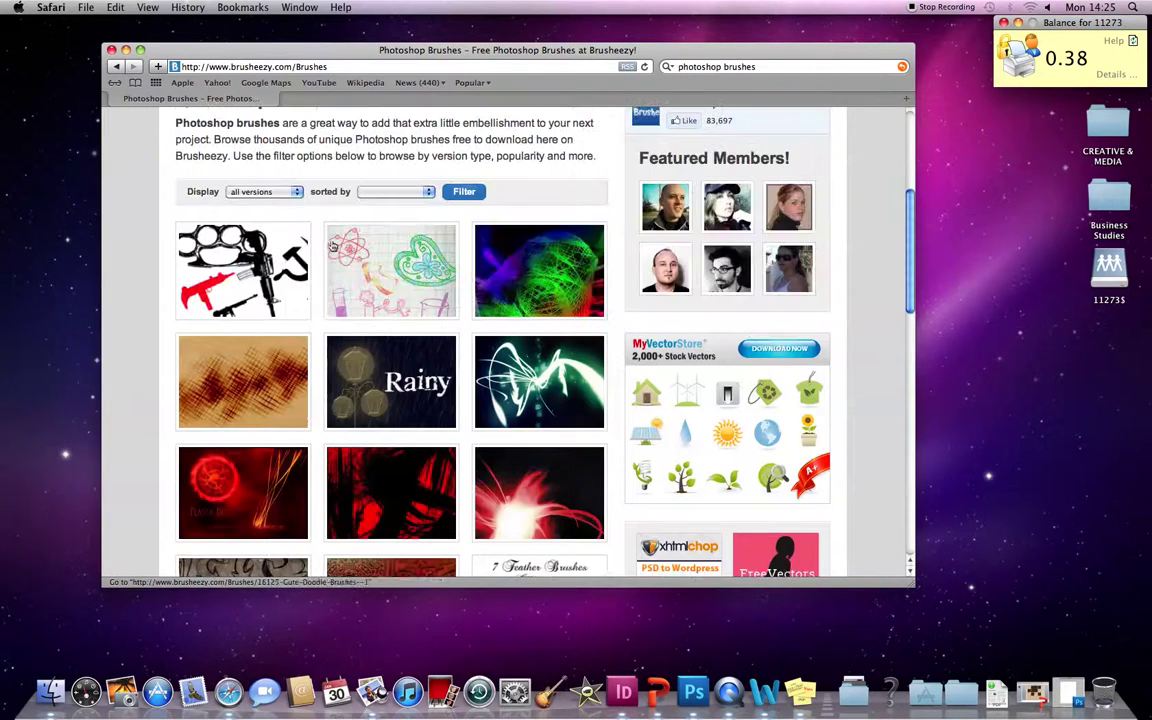
{"action": "left_click", "coordinate": [271, 262]}
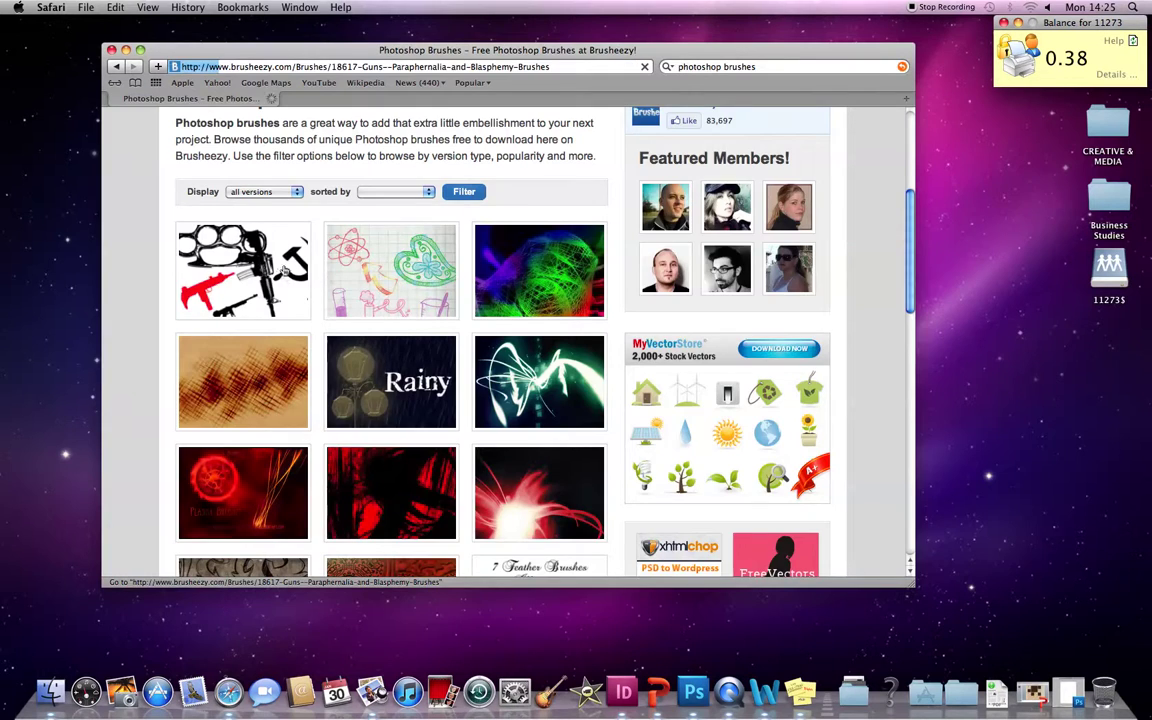
- Download the Guns, Paraphernalia and Blasphemy brush set and open the downloaded dfbegins.abr file in Photoshop
{"action": "scroll", "coordinate": [419, 301], "scroll_direction": "down", "scroll_amount": 5}
{"action": "scroll", "coordinate": [415, 300], "scroll_direction": "up", "scroll_amount": 3}
{"action": "left_click", "coordinate": [452, 222]}
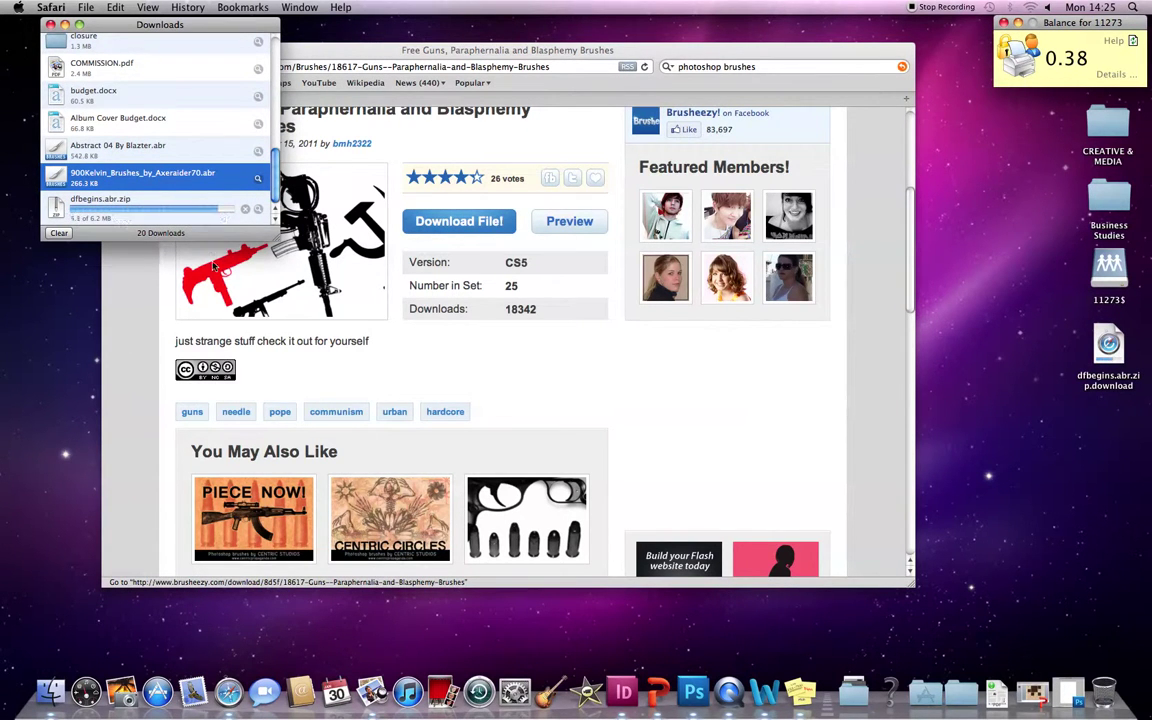
{"action": "double_click", "coordinate": [90, 207]}
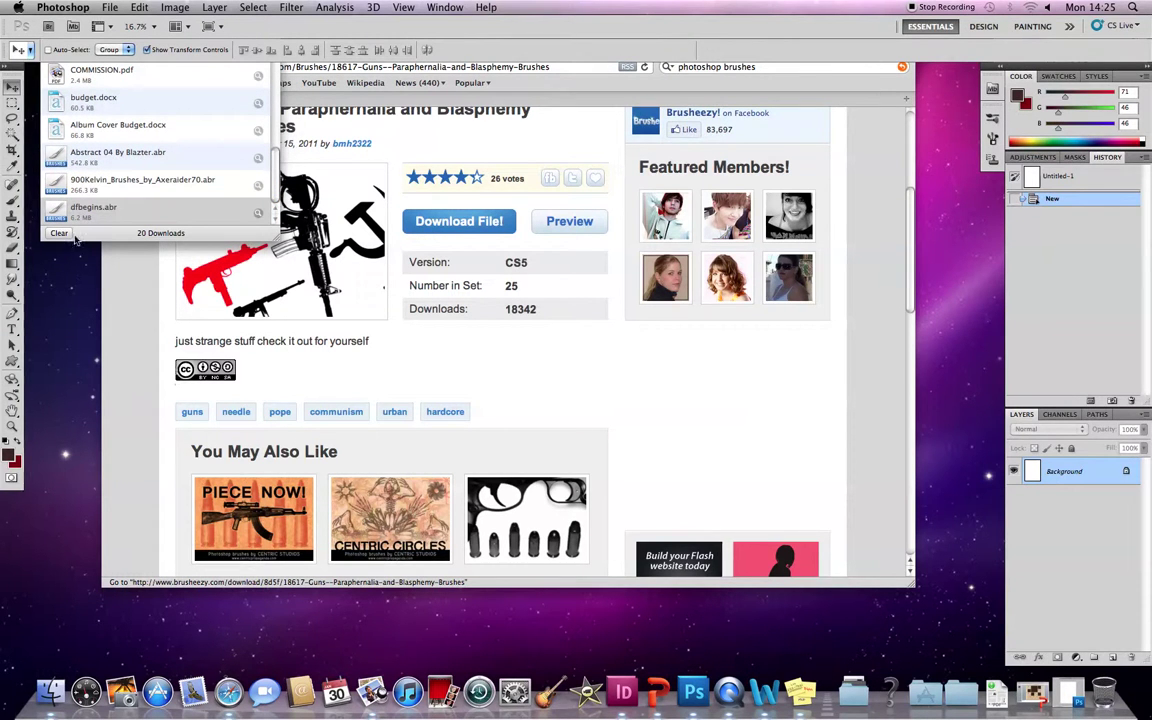
- With the Brush tool, stamp the 2467 px rifle brush once near the top of the blank Untitled-1 page
{"action": "left_click", "coordinate": [12, 200]}
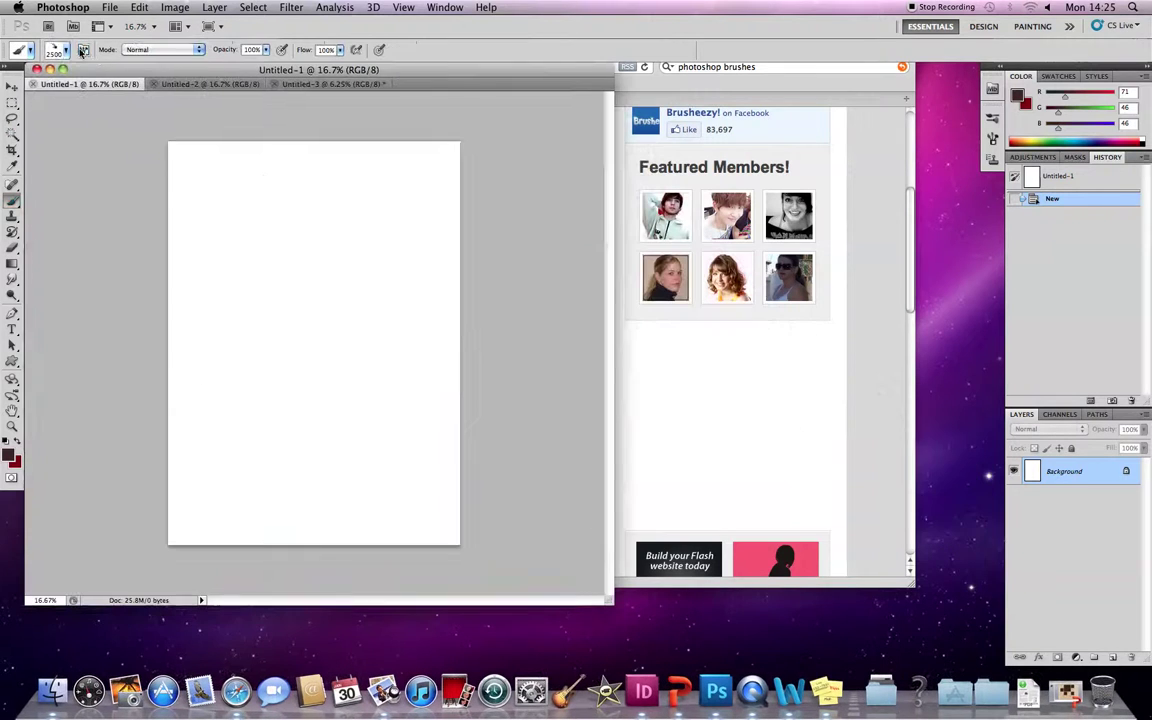
{"action": "left_click", "coordinate": [62, 50]}
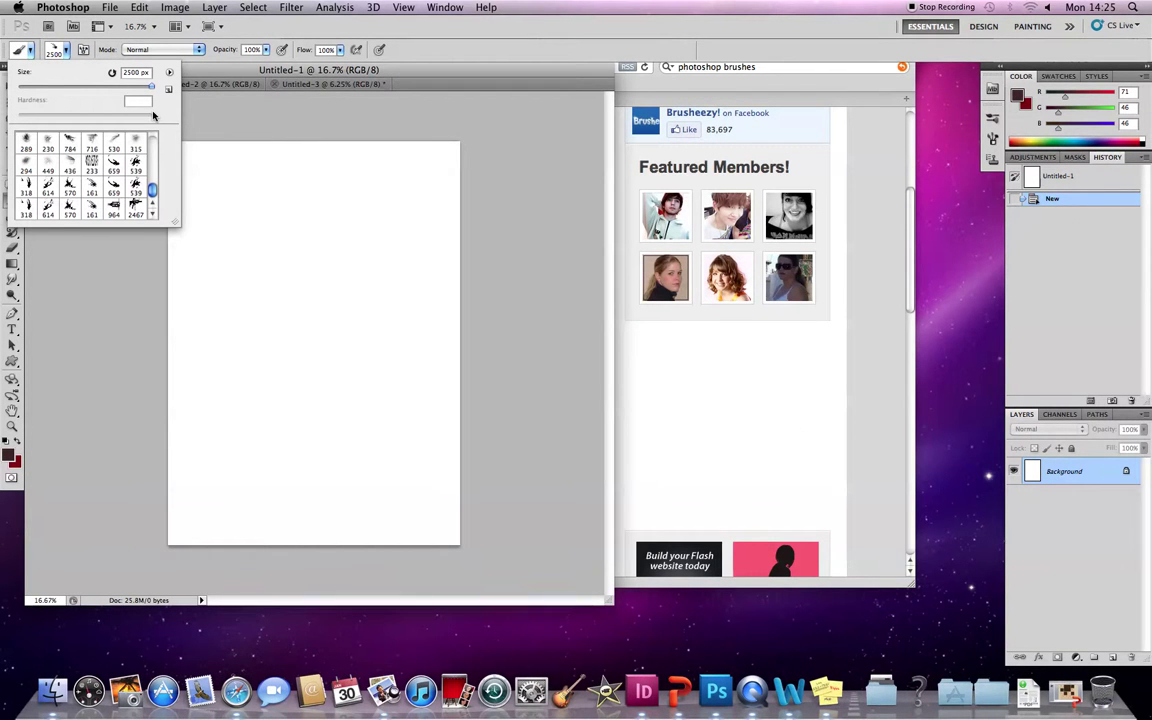
{"action": "left_click", "coordinate": [136, 207]}
{"action": "left_click", "coordinate": [287, 238]}
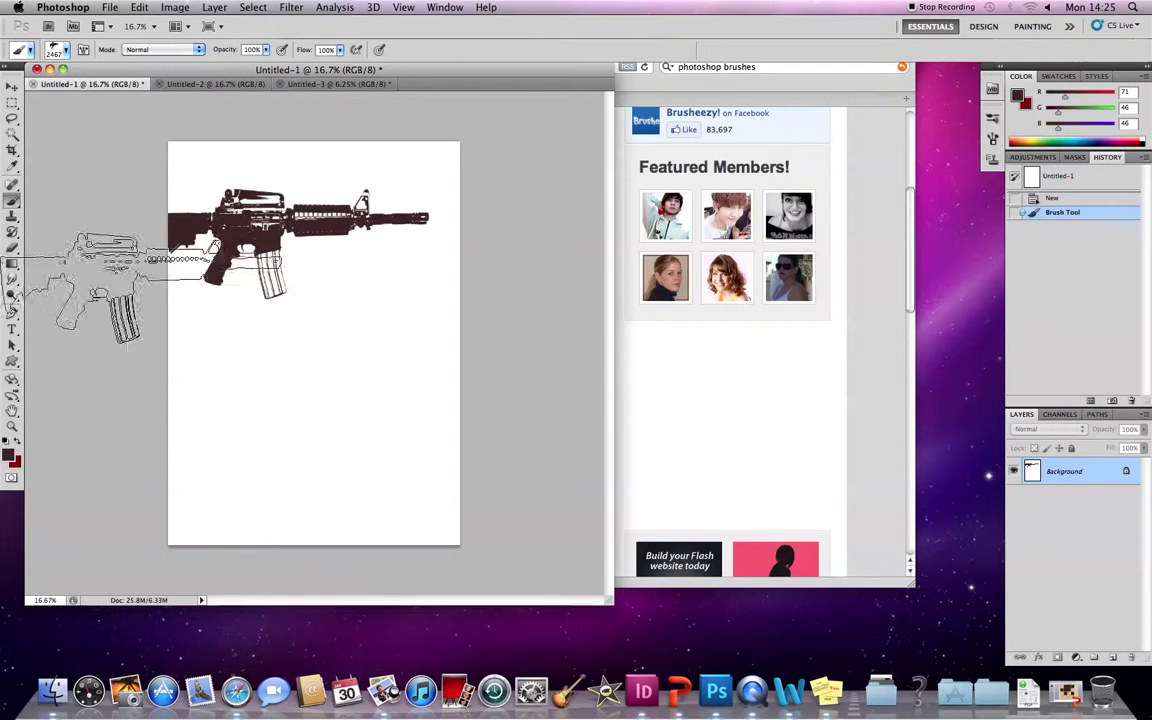
- Load the dfbegins.abr brush file from the Desktop into the brush presets and look through the added brushes
{"action": "left_click", "coordinate": [60, 50]}
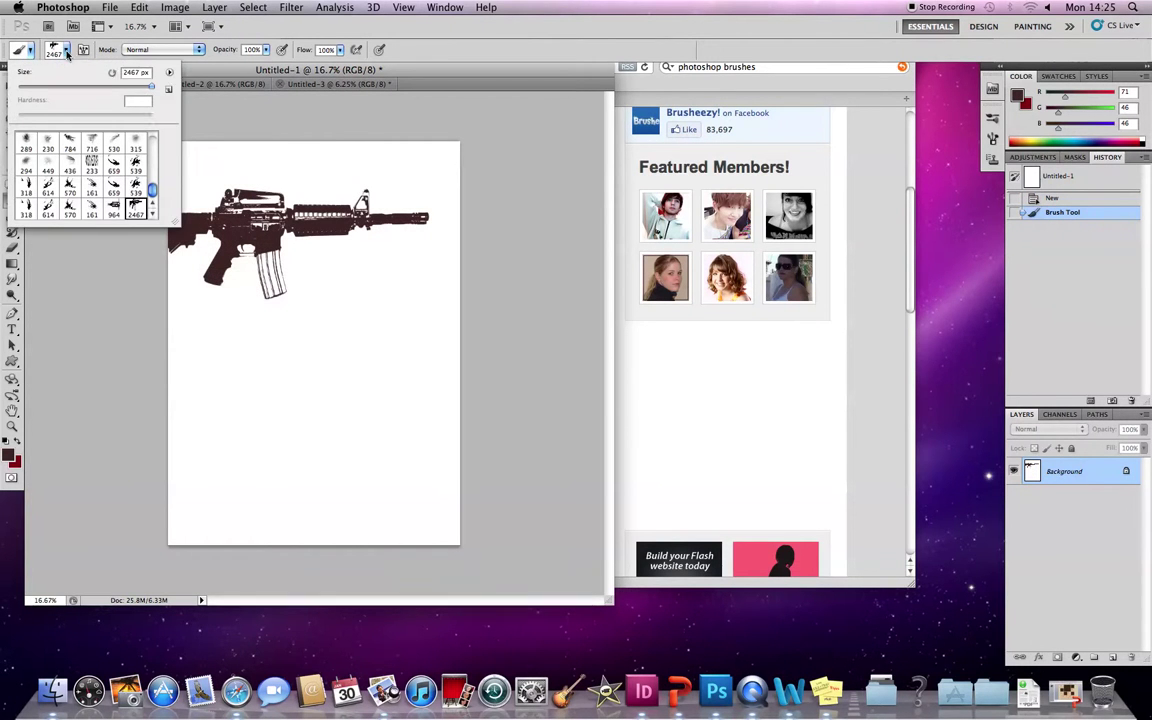
{"action": "left_click", "coordinate": [166, 72]}
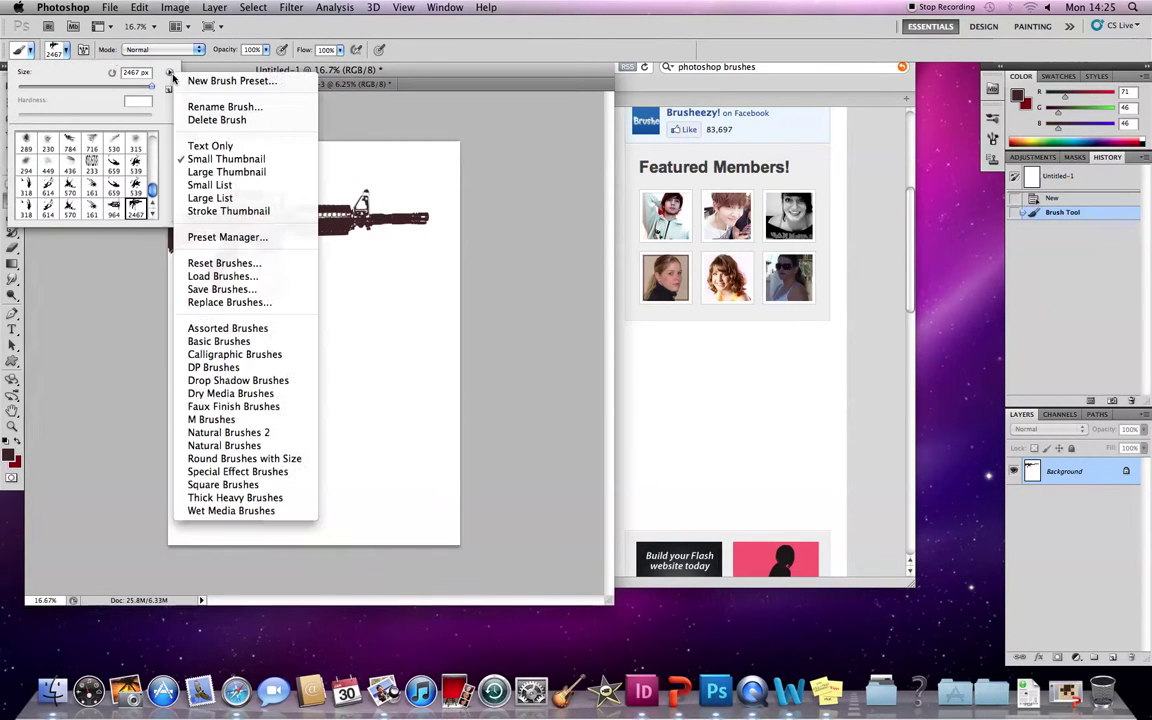
{"action": "left_click", "coordinate": [205, 276]}
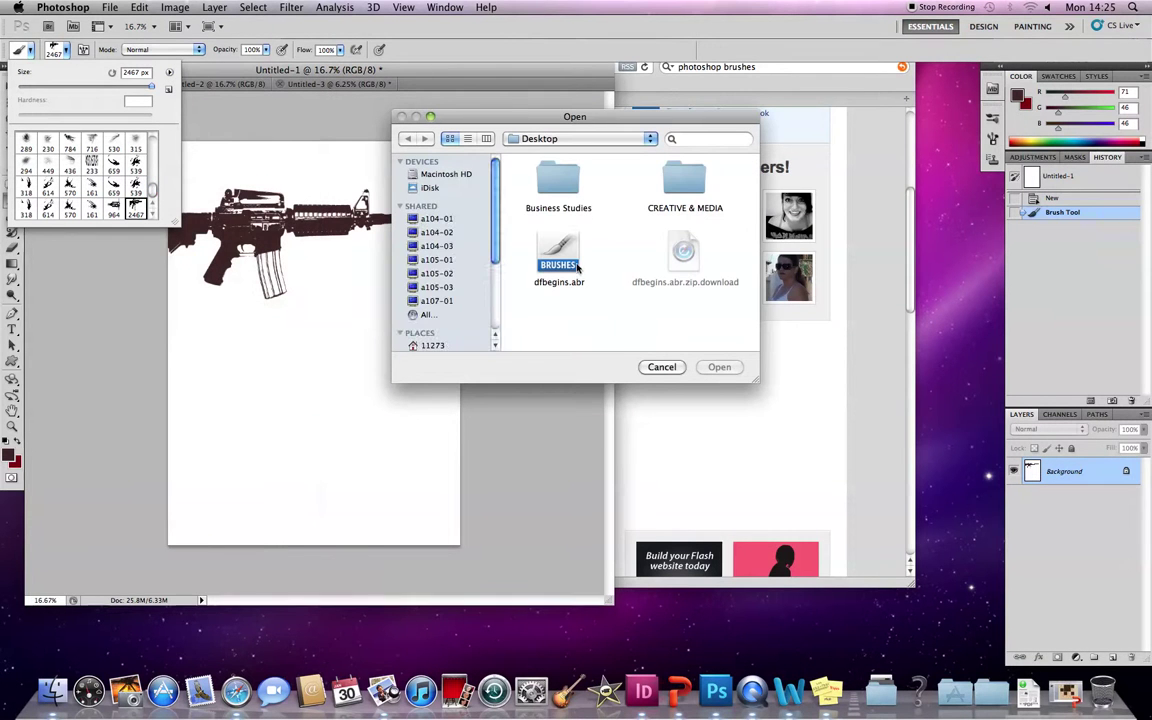
{"action": "left_click", "coordinate": [560, 258]}
{"action": "left_click", "coordinate": [719, 366]}
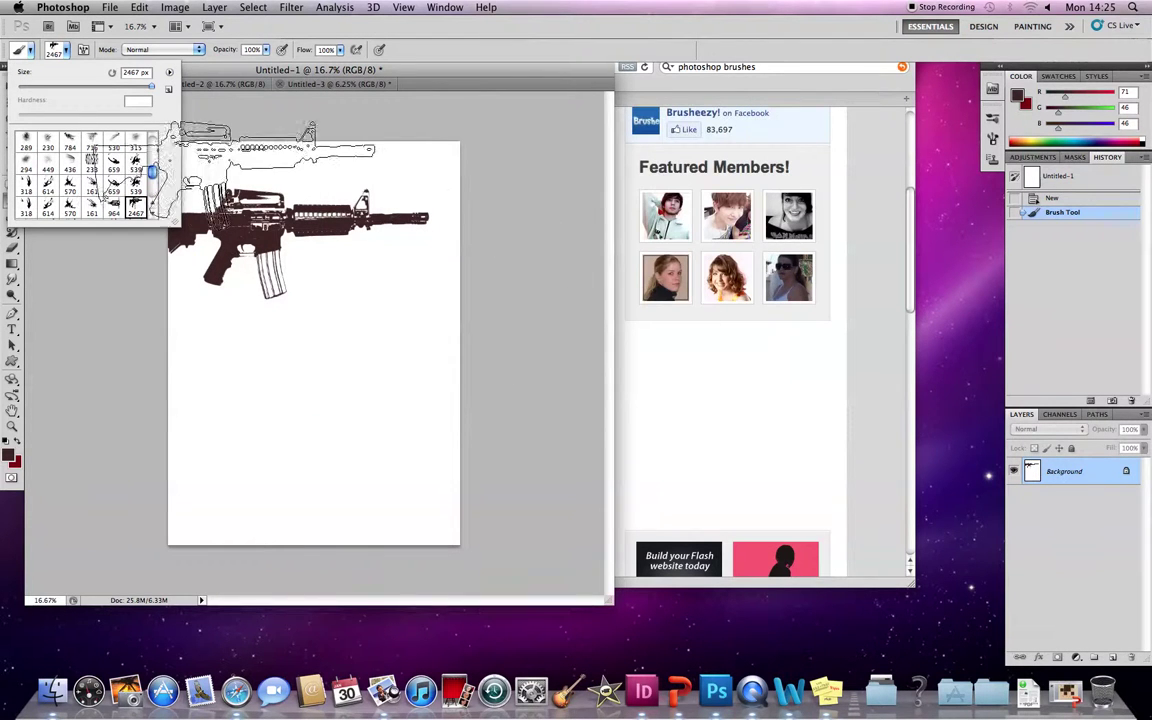
{"action": "scroll", "coordinate": [156, 188], "scroll_direction": "down", "scroll_amount": 3}
{"action": "scroll", "coordinate": [155, 186], "scroll_direction": "down", "scroll_amount": 5}
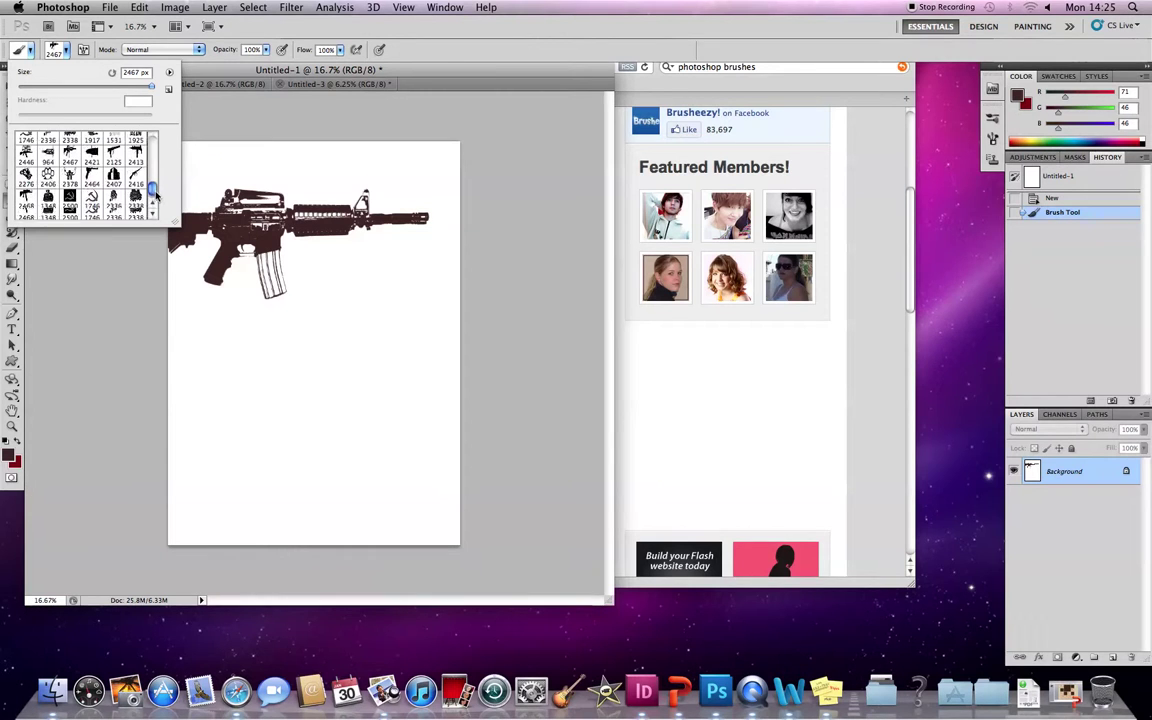
- Try the 1746 px hammer-and-sickle brush below the rifle and undo the stamp
{"action": "left_click", "coordinate": [91, 185]}
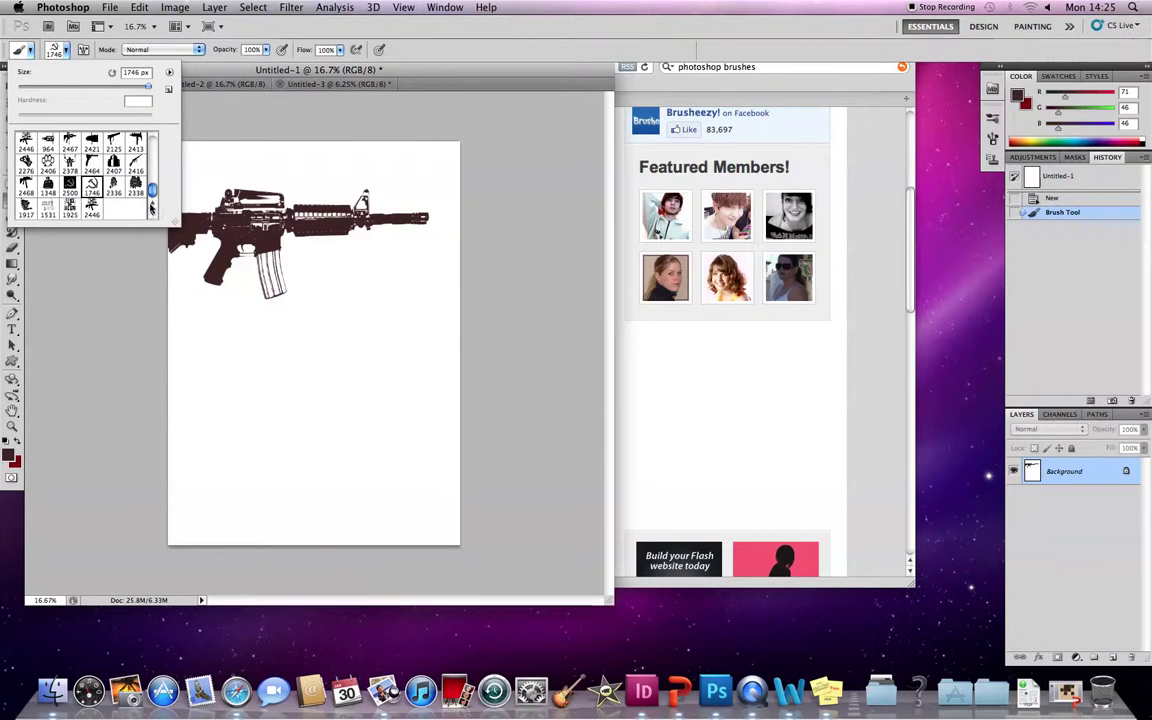
{"action": "left_click", "coordinate": [300, 362]}
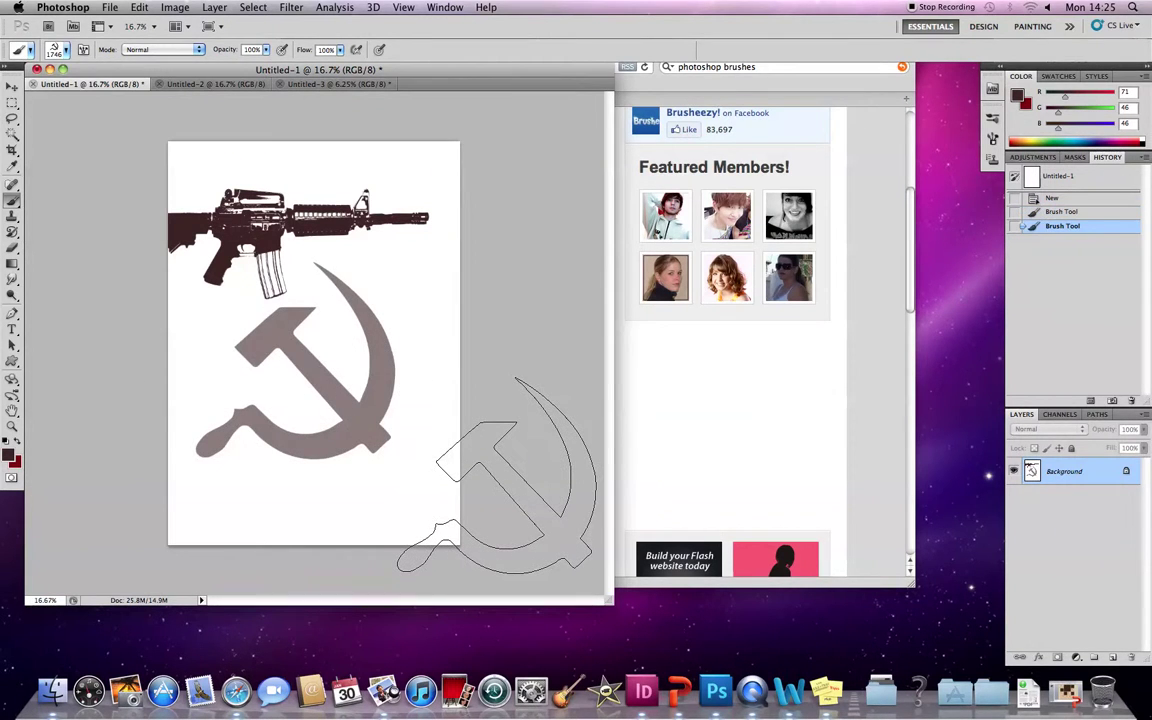
{"action": "key", "text": "ctrl+z"}
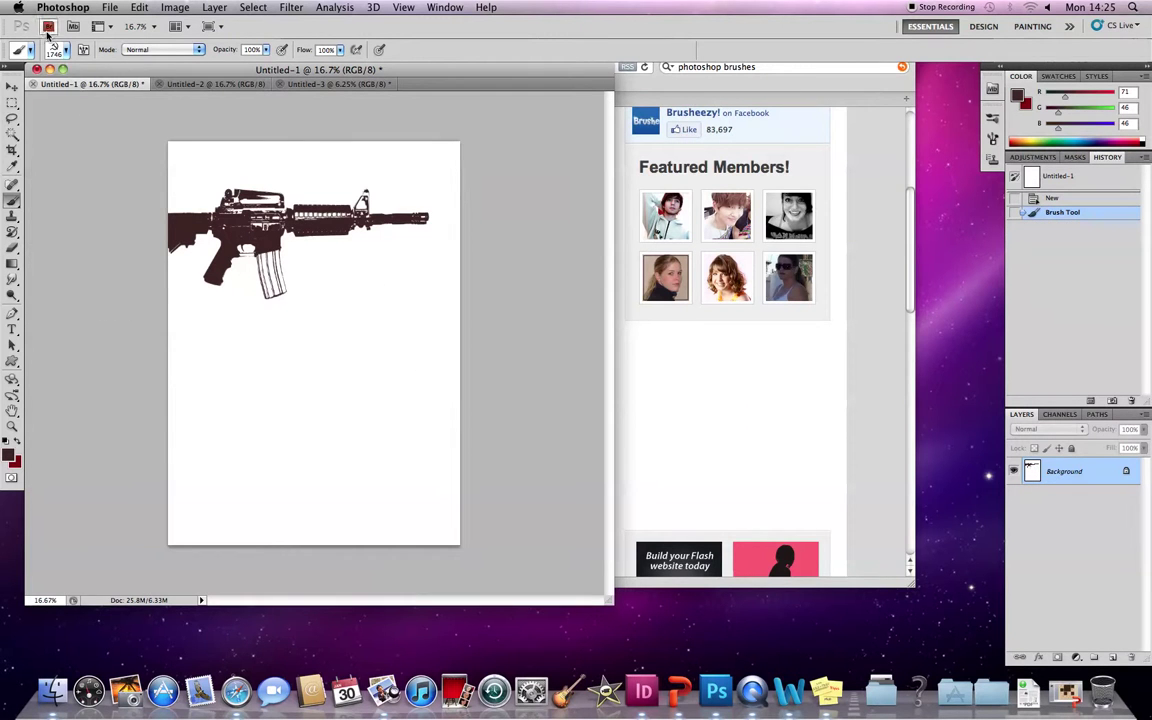
- Stamp the 2468 px assault rifle brush across the middle of the page and the 2464 px pistol brush below it
{"action": "left_click", "coordinate": [57, 49]}
{"action": "left_click", "coordinate": [27, 183]}
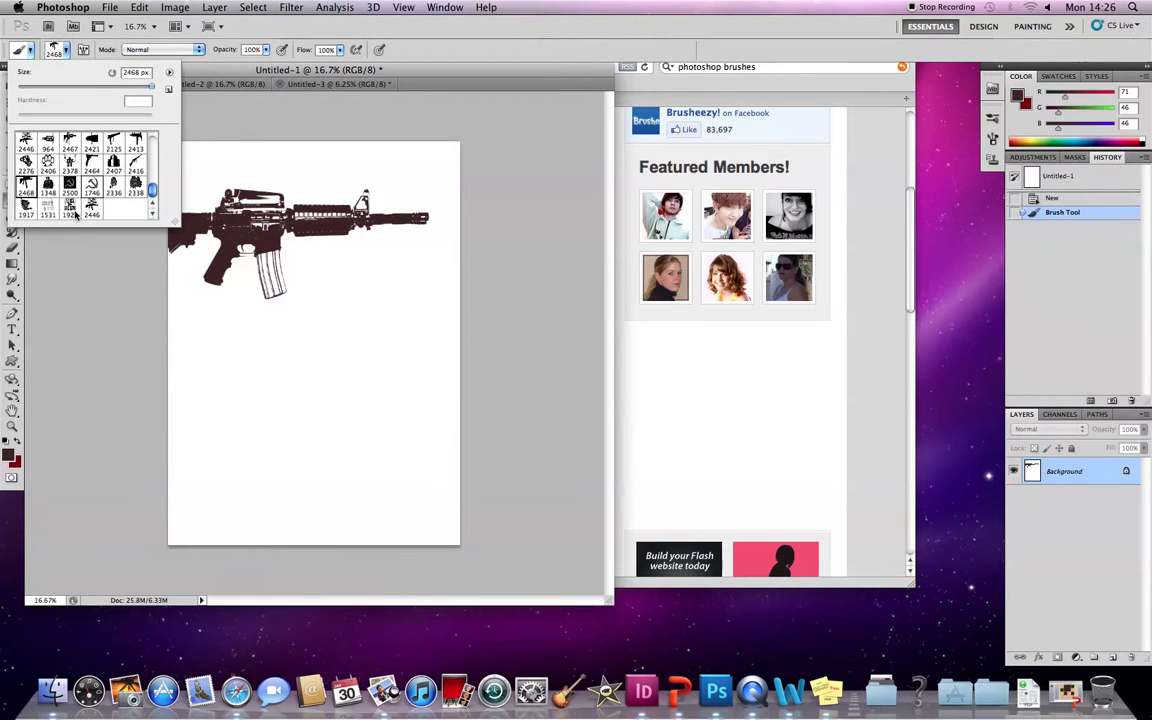
{"action": "left_click", "coordinate": [309, 378]}
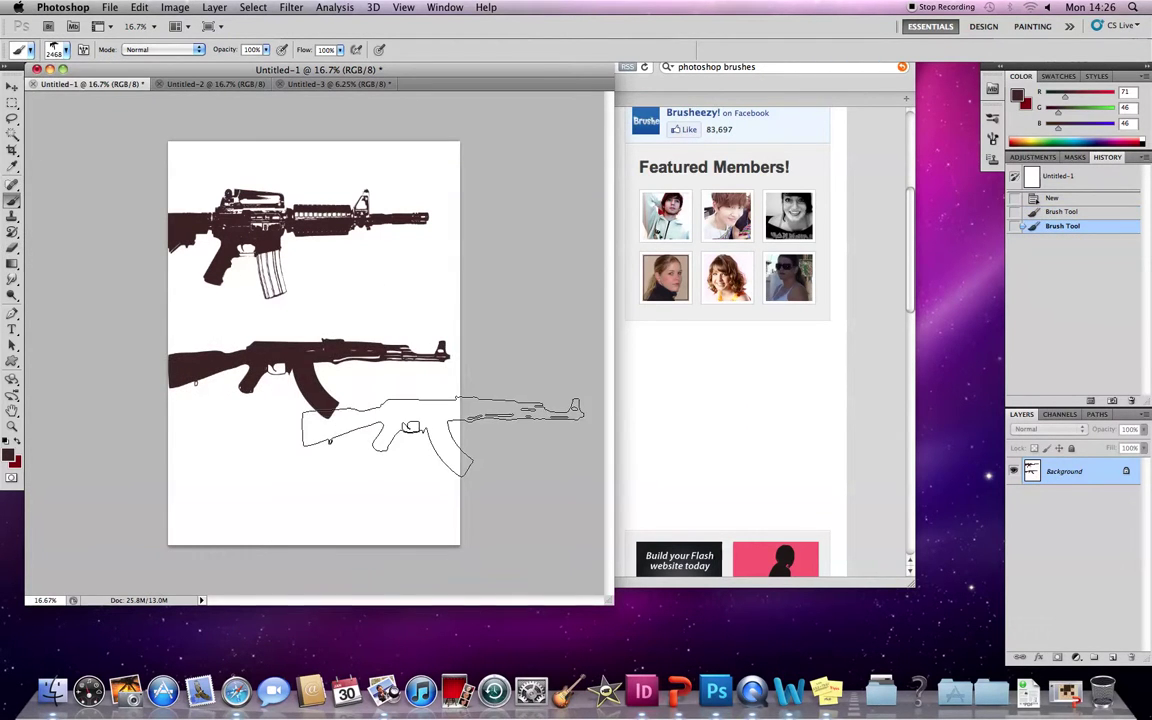
{"action": "left_click", "coordinate": [64, 51]}
{"action": "left_click", "coordinate": [91, 163]}
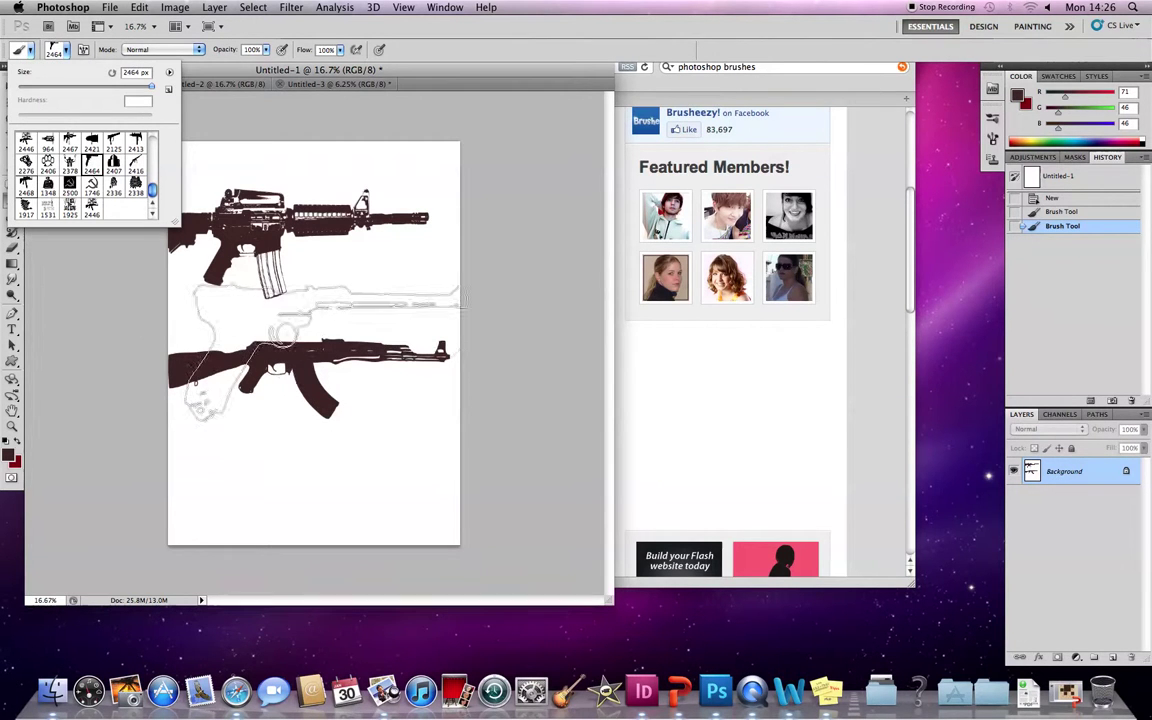
{"action": "left_click", "coordinate": [315, 475]}
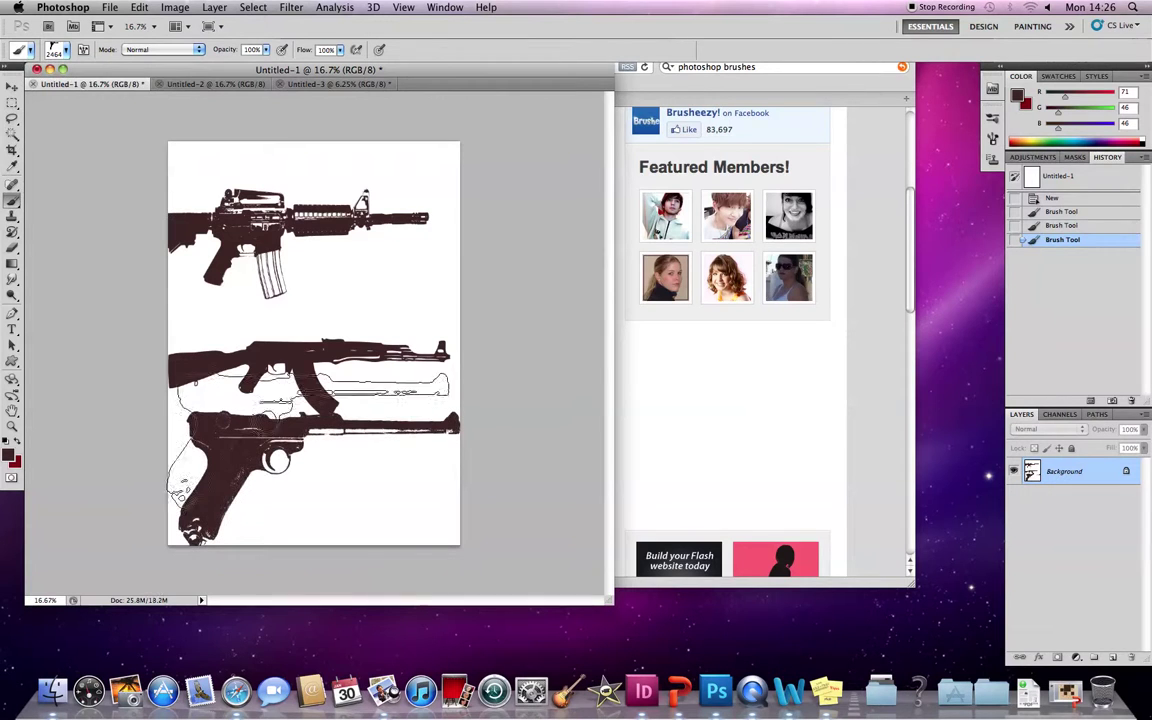
{"action": "left_click", "coordinate": [12, 86]}
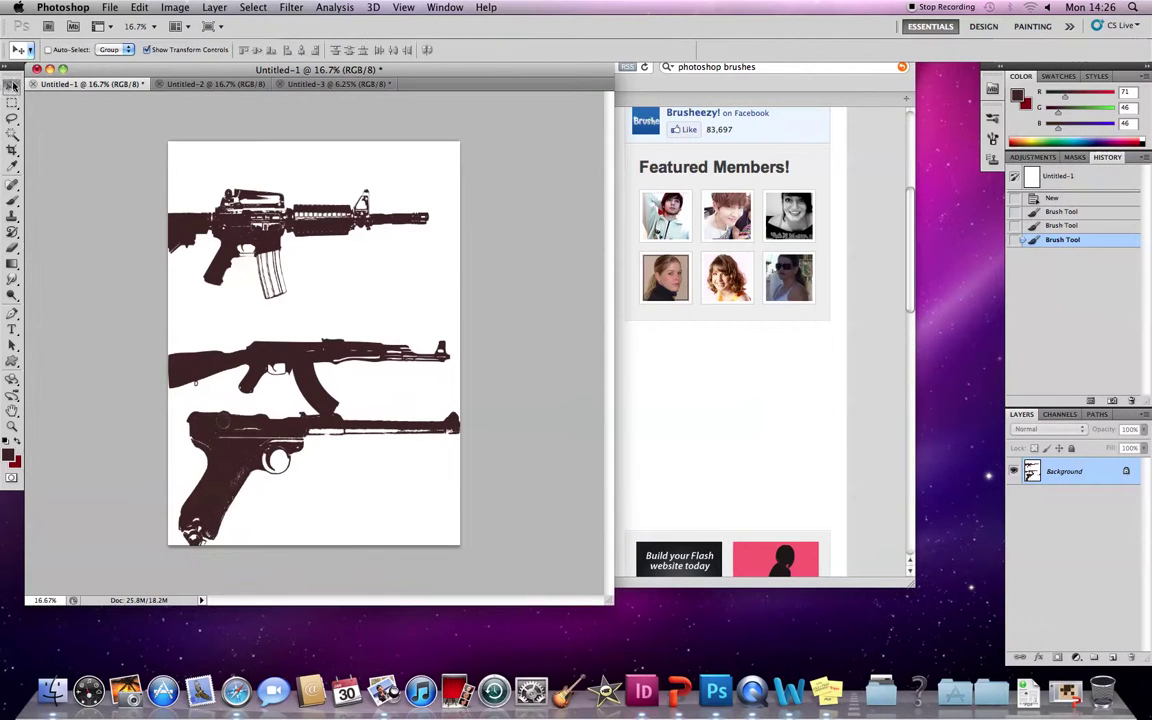
- Create a new document 1000 mm wide and 1000 mm high
{"action": "left_click", "coordinate": [132, 9]}
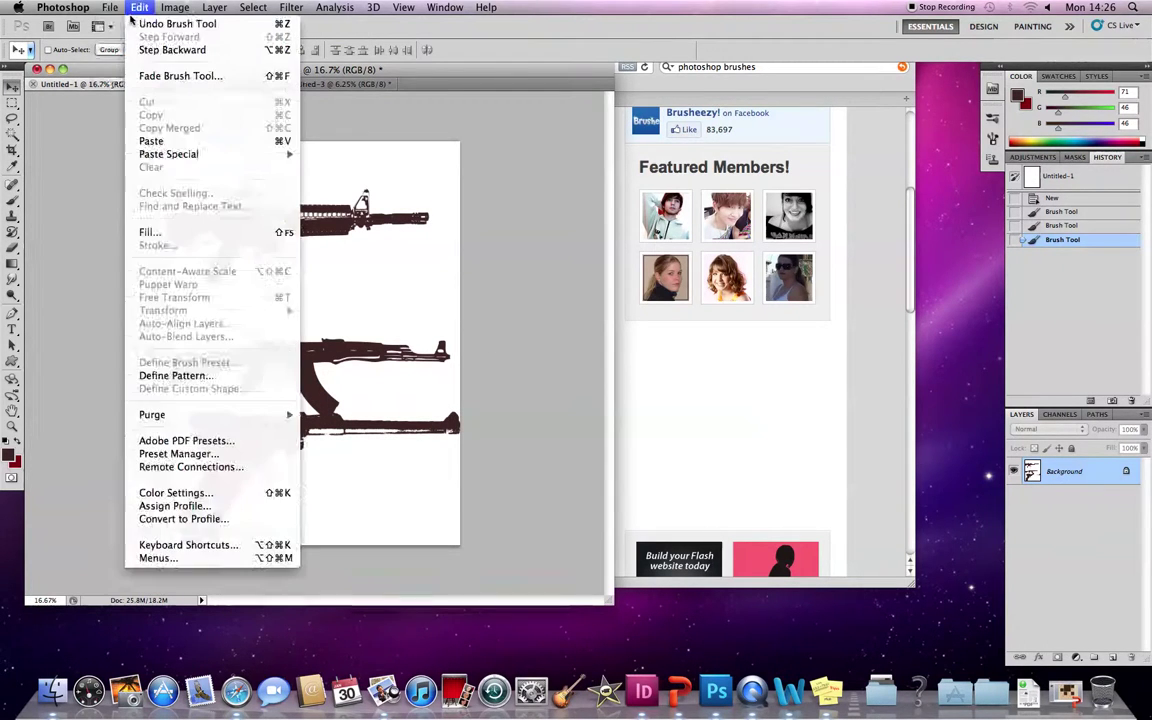
{"action": "left_click", "coordinate": [118, 23]}
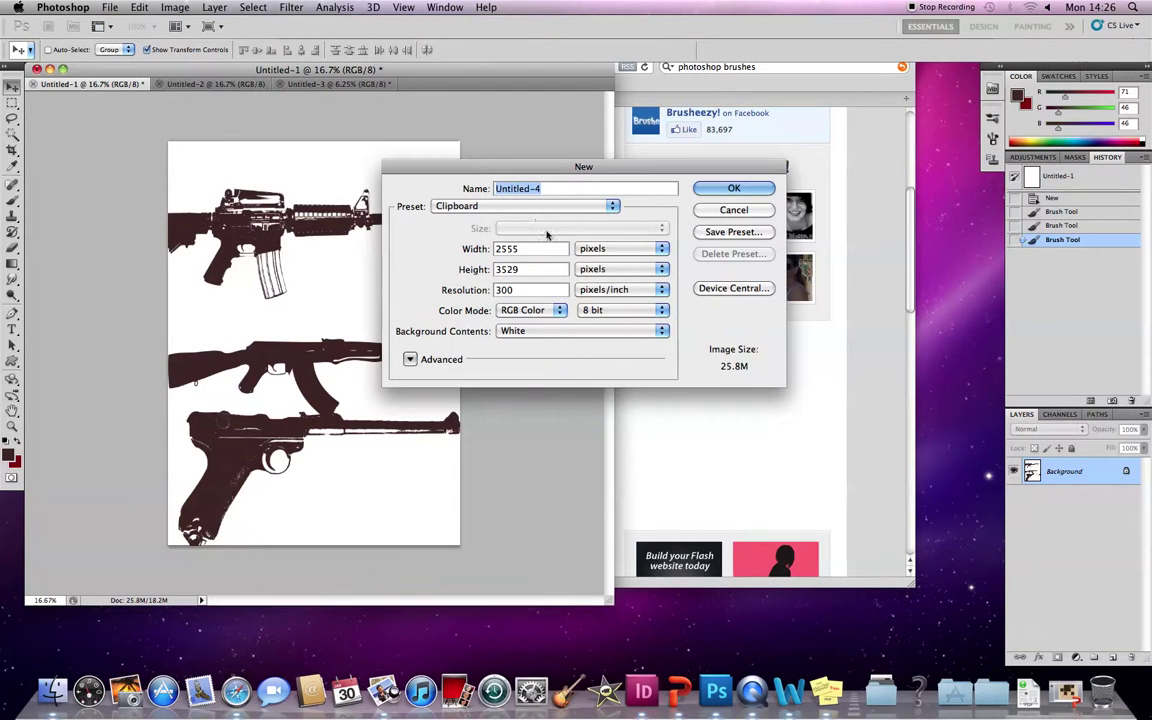
{"action": "left_click", "coordinate": [600, 249]}
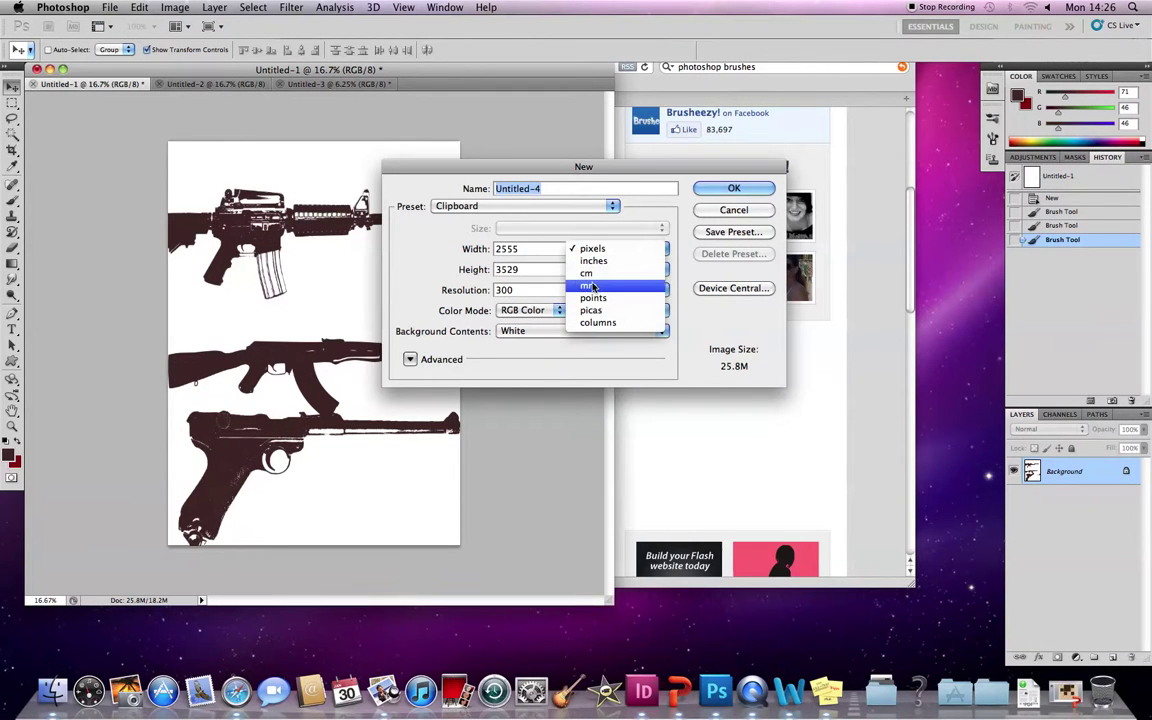
{"action": "left_click", "coordinate": [593, 287]}
{"action": "double_click", "coordinate": [525, 249]}
{"action": "type", "text": "1000"}
{"action": "key", "text": "Tab"}
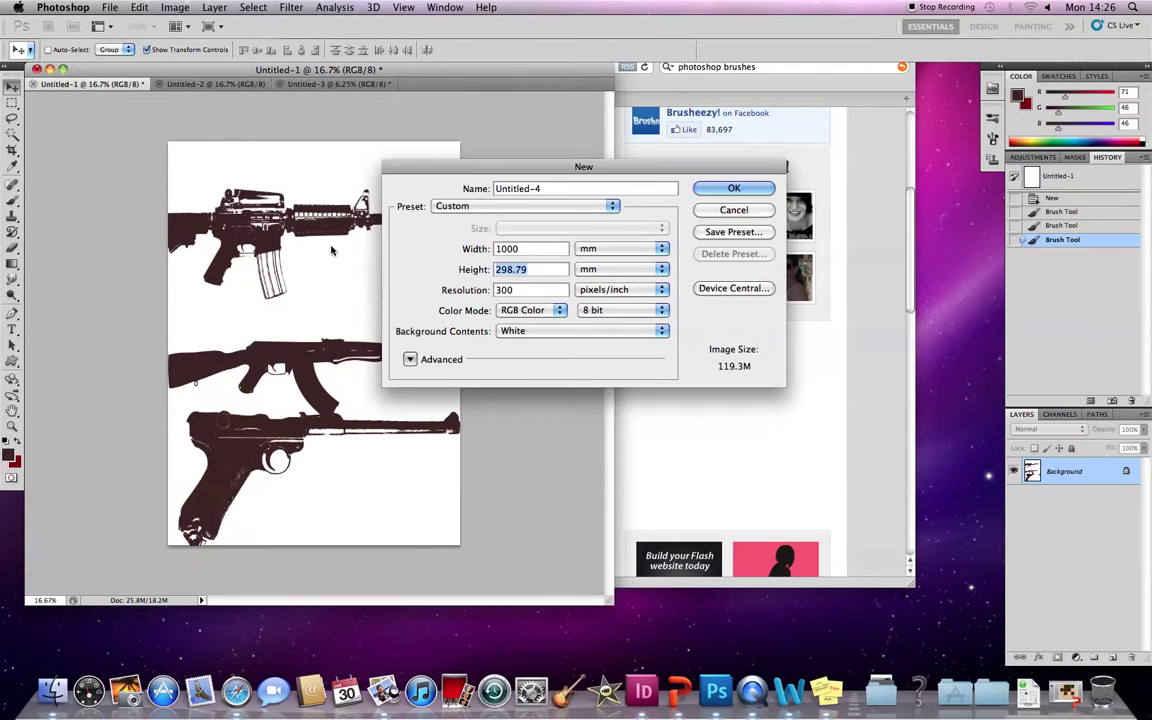
{"action": "type", "text": "1000"}
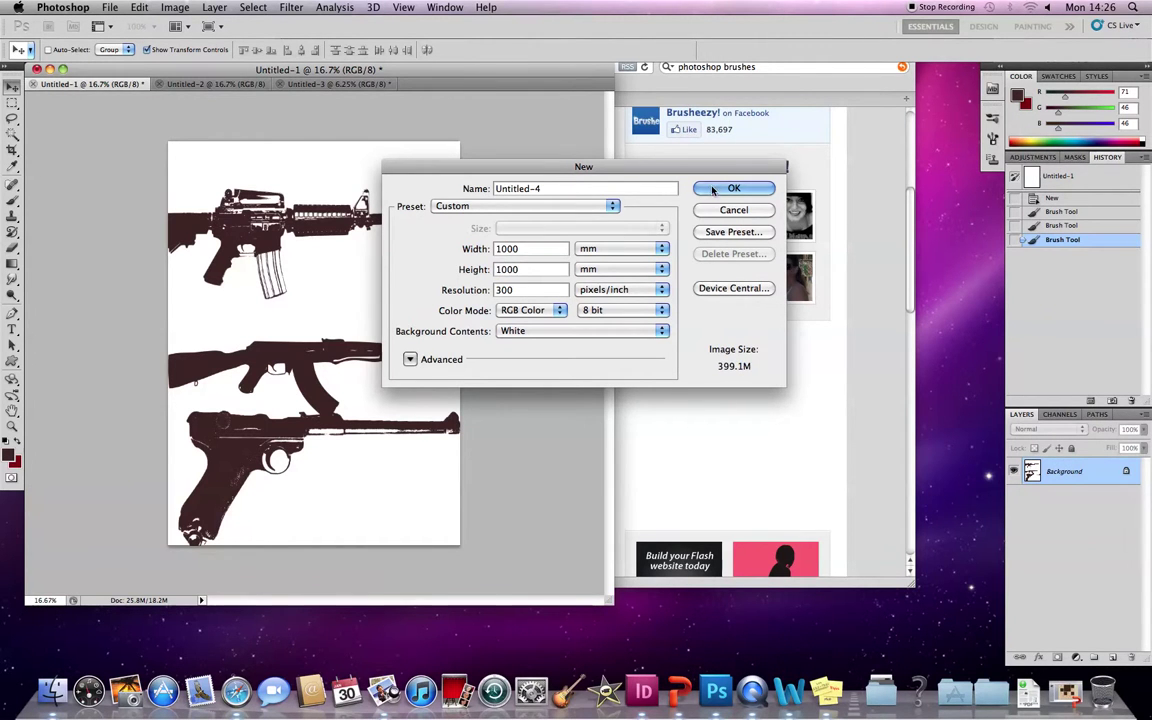
{"action": "left_click", "coordinate": [733, 189]}
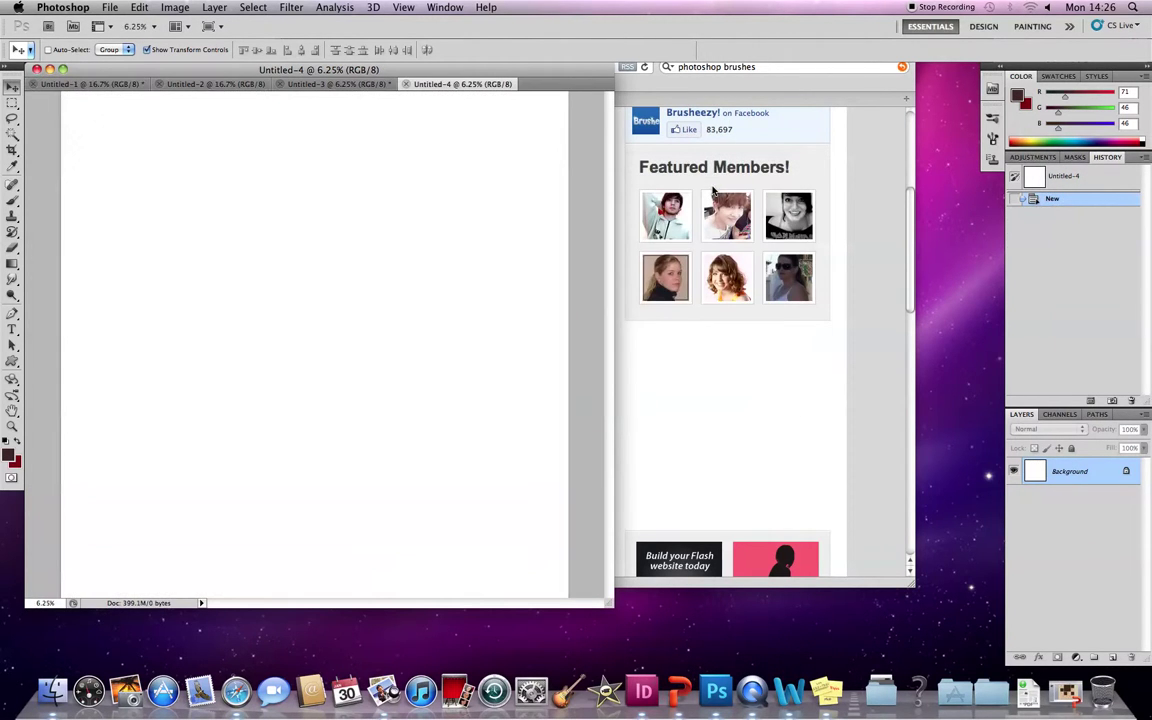
- With the Brush tool, stamp the 2464 px pistol in the new canvas's upper-left corner and the 2406 px knuckle-duster beside it
{"action": "left_click", "coordinate": [12, 200]}
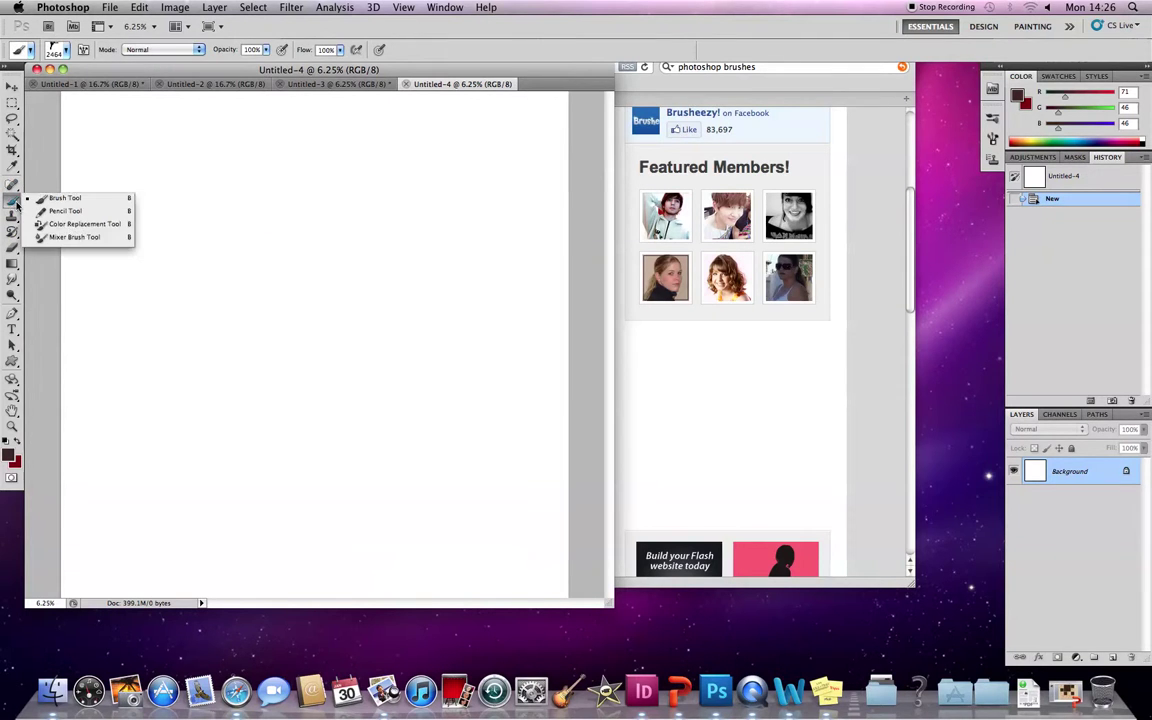
{"action": "left_click", "coordinate": [45, 202]}
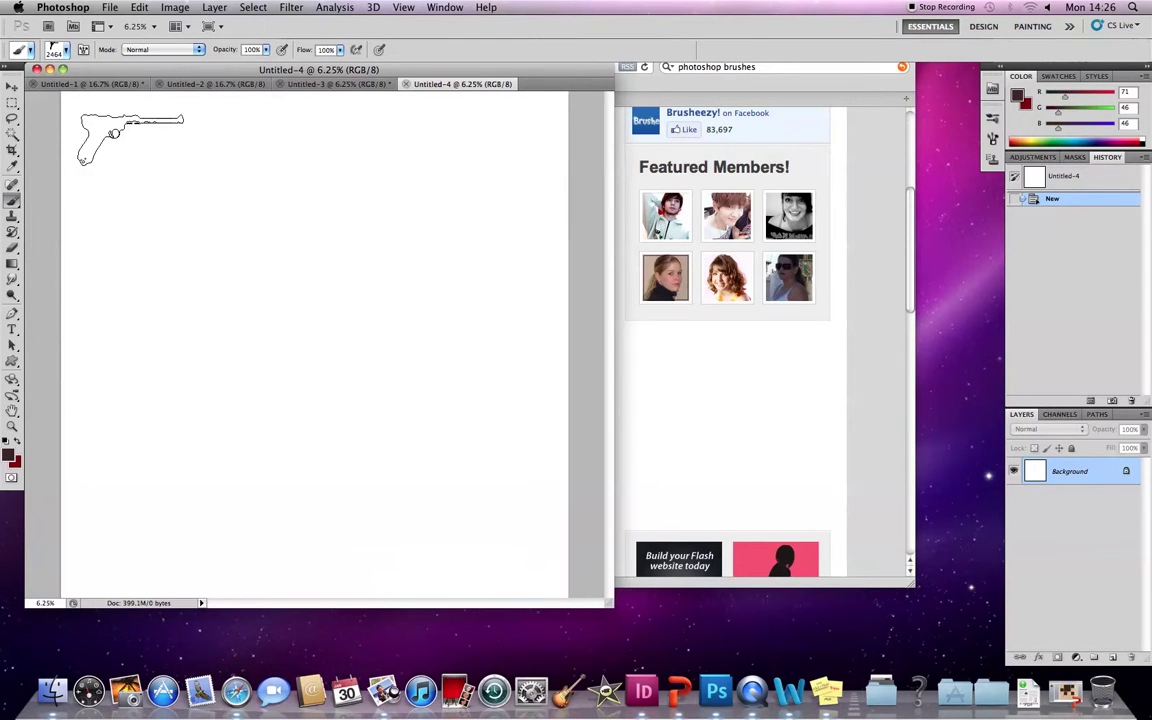
{"action": "left_click", "coordinate": [130, 139]}
{"action": "left_click", "coordinate": [66, 51]}
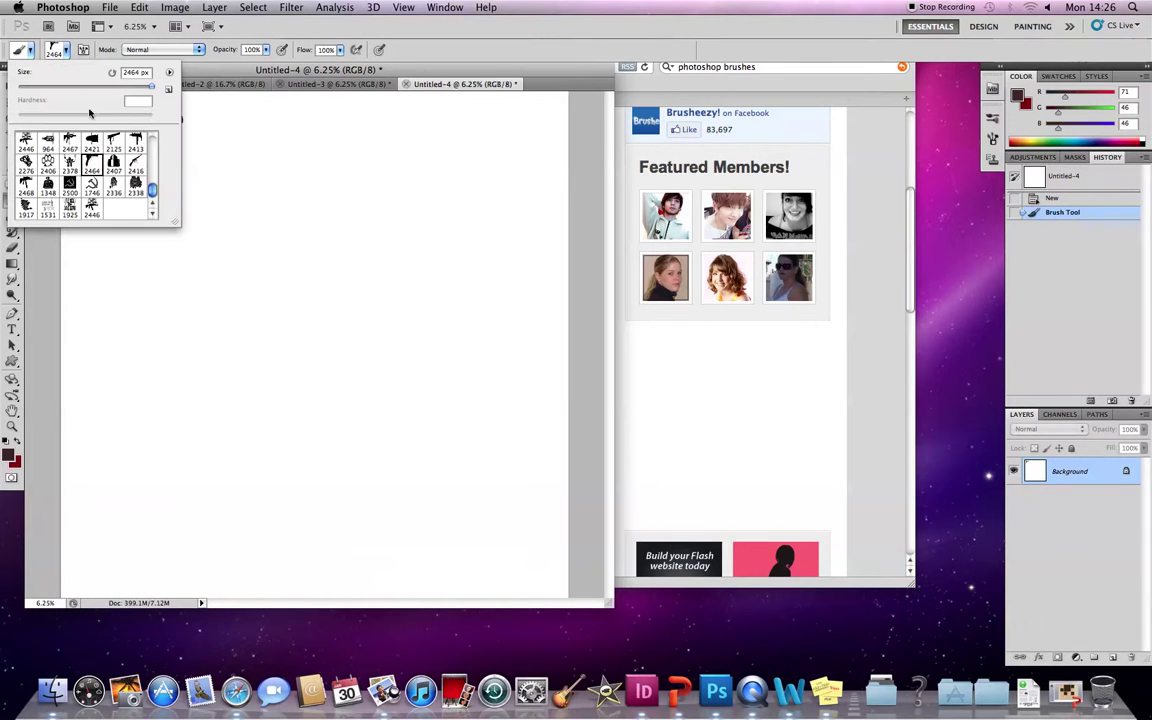
{"action": "left_click", "coordinate": [47, 162]}
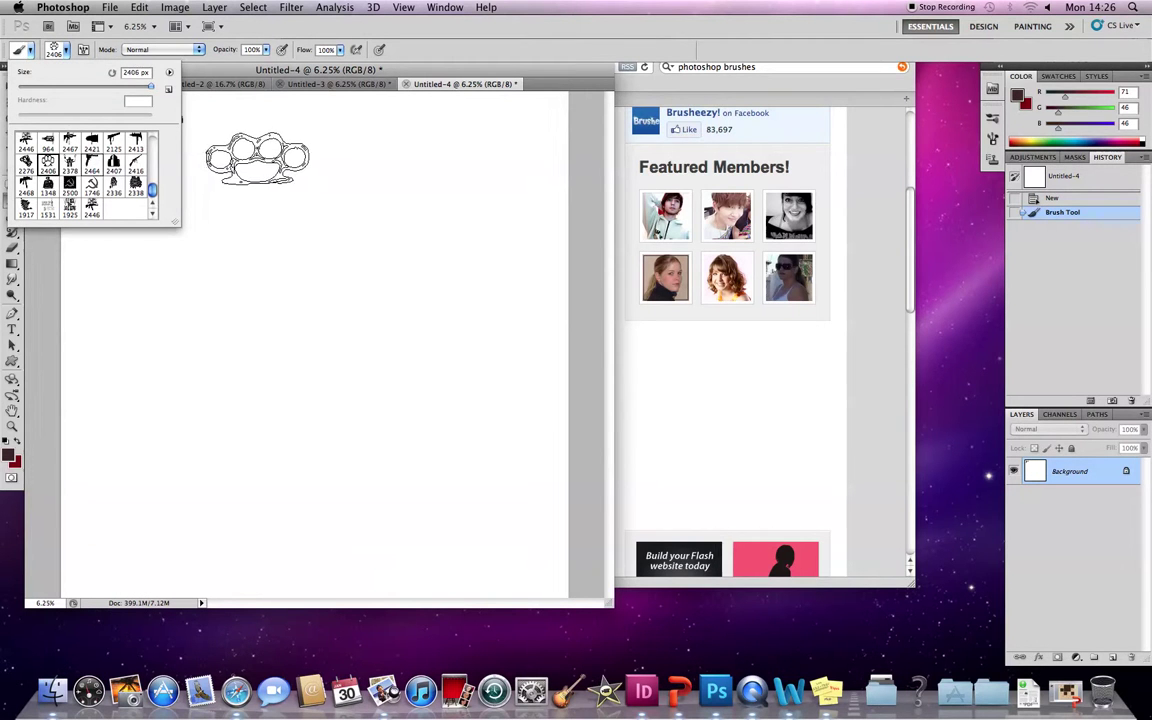
{"action": "left_click", "coordinate": [258, 157]}
- Stamp the 2125 px submachine gun brush just below the knuckle-duster in the Untitled-4 document
{"action": "left_click", "coordinate": [65, 51]}
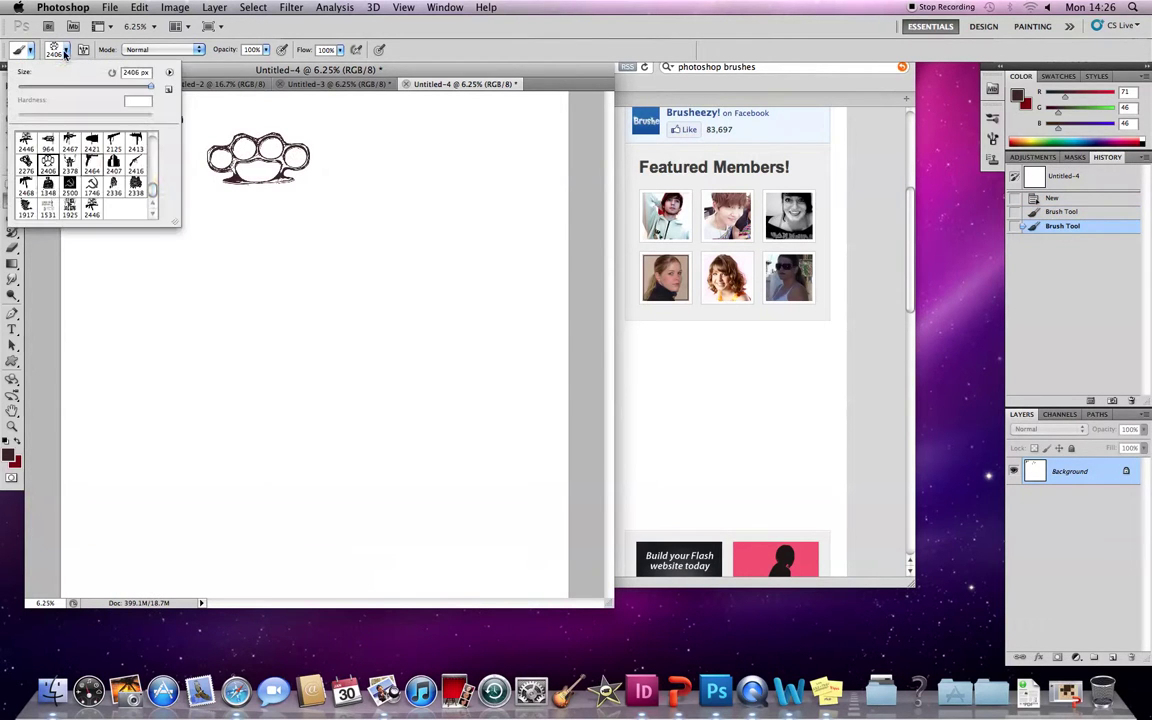
{"action": "scroll", "coordinate": [76, 198], "scroll_direction": "up", "scroll_amount": 5}
{"action": "scroll", "coordinate": [76, 198], "scroll_direction": "down", "scroll_amount": 5}
{"action": "left_click", "coordinate": [115, 140]}
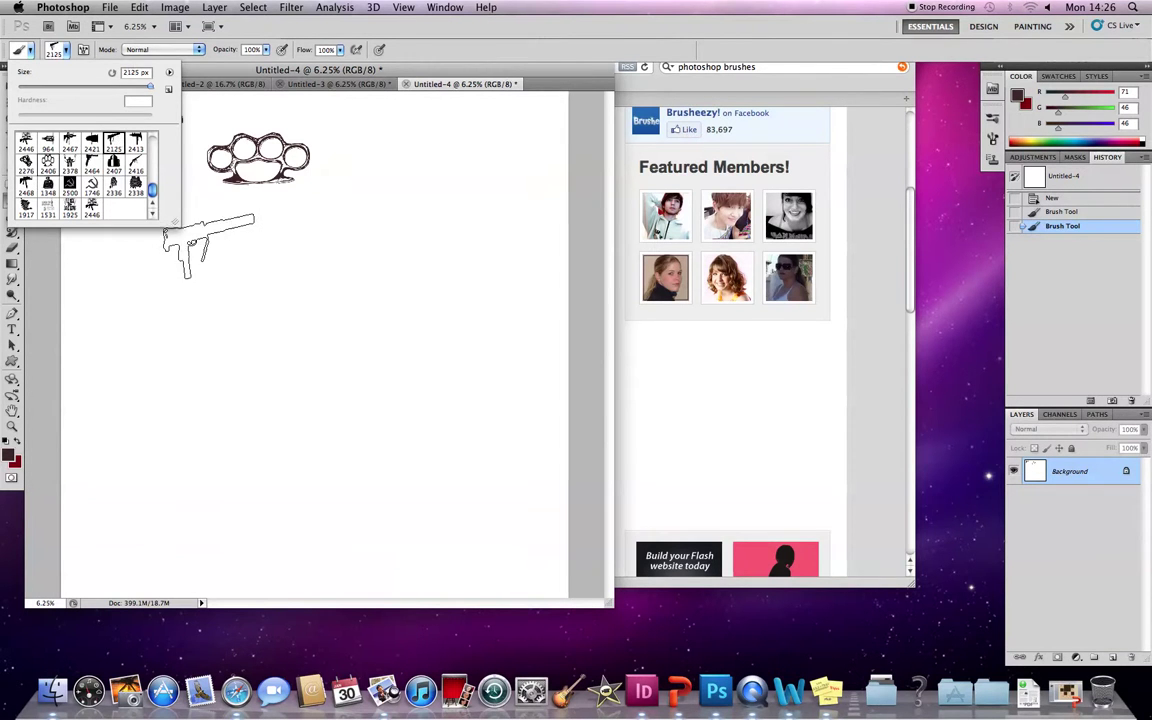
{"action": "left_click", "coordinate": [205, 240]}
- Return to the Untitled-1 document and activate the Move tool
{"action": "left_click", "coordinate": [122, 145]}
{"action": "left_click", "coordinate": [40, 85]}
{"action": "left_click", "coordinate": [11, 87]}
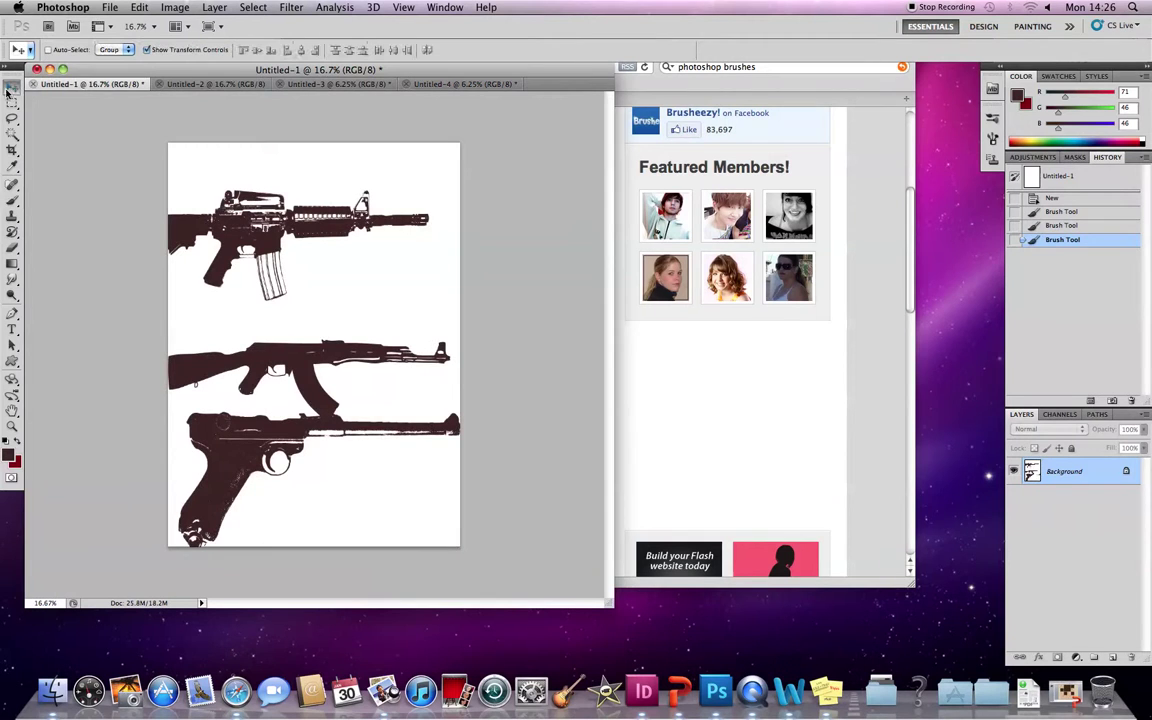
- Close the Untitled-2 and Untitled-3 documents without saving and bring up the Untitled-4 document
{"action": "left_click", "coordinate": [190, 84]}
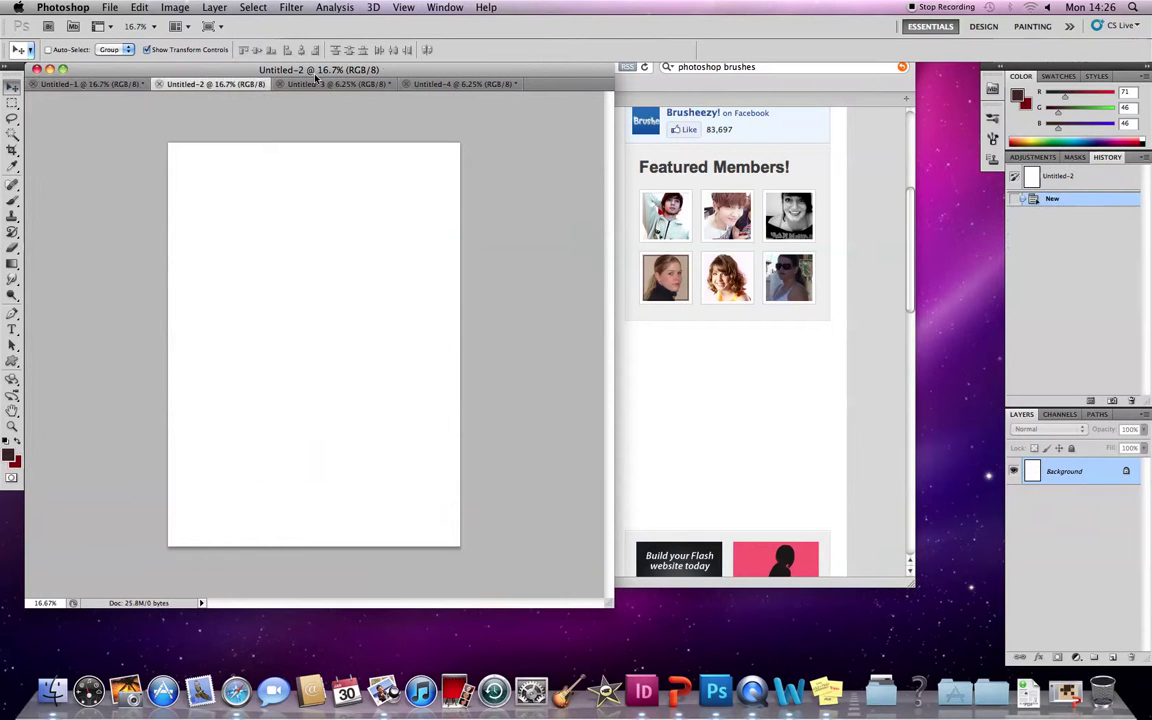
{"action": "left_click", "coordinate": [155, 85]}
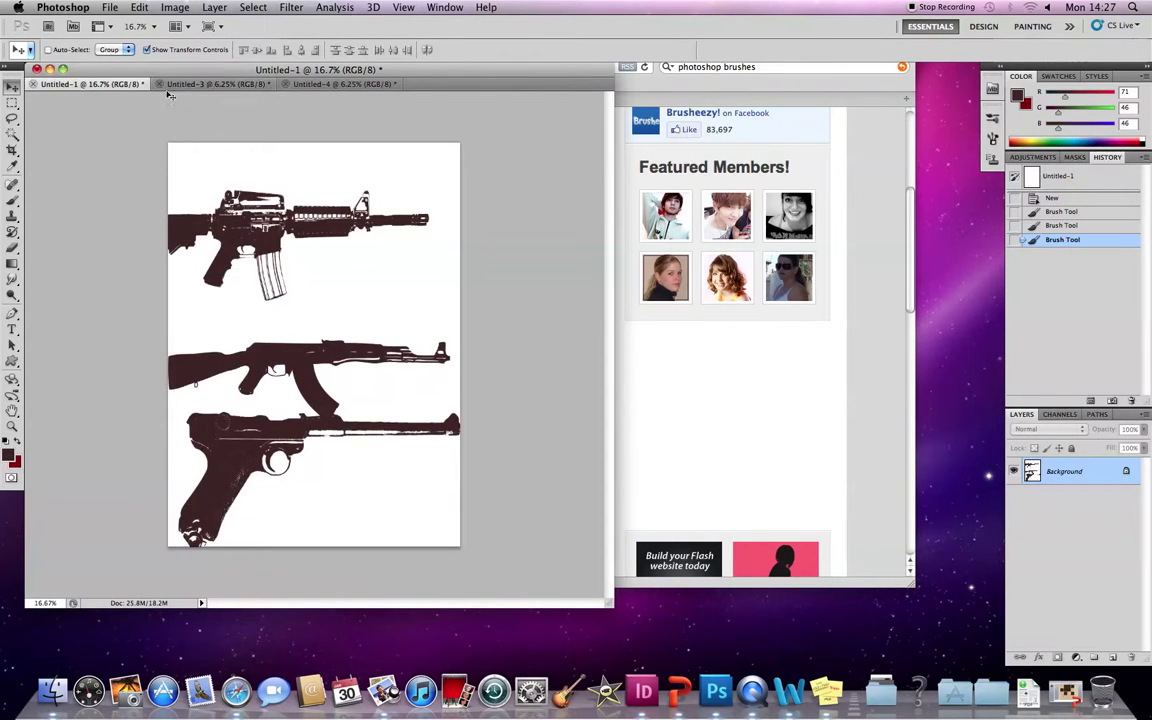
{"action": "left_click", "coordinate": [191, 86]}
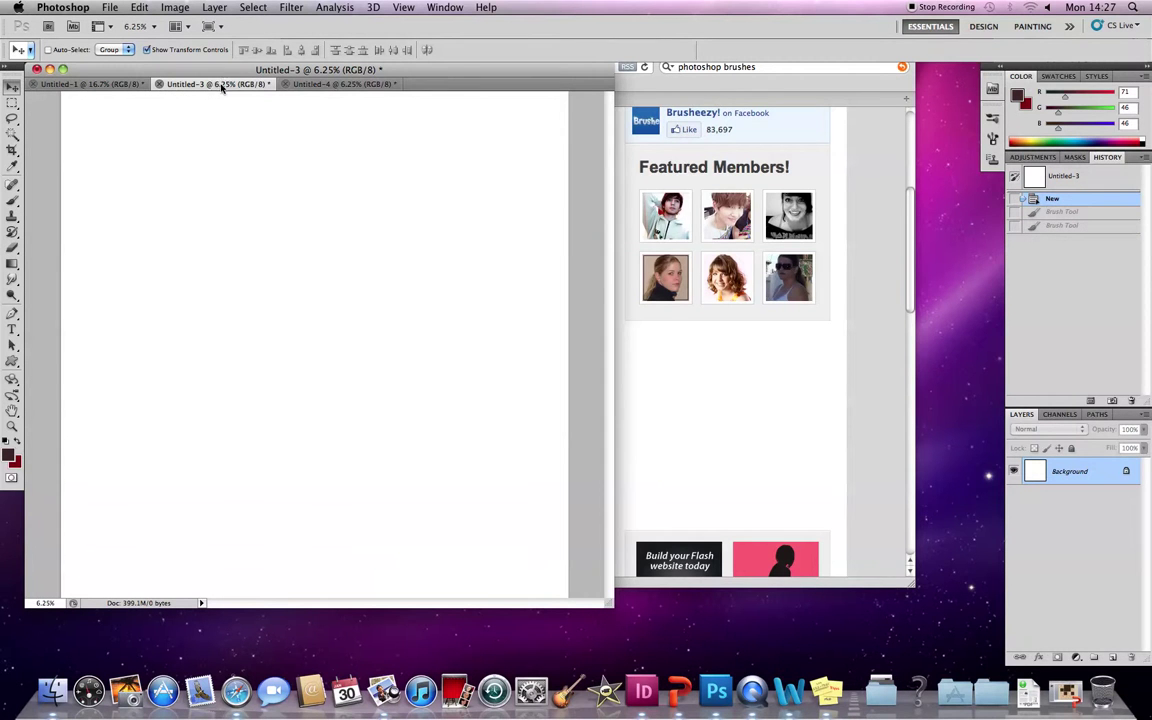
{"action": "key", "text": "super+w"}
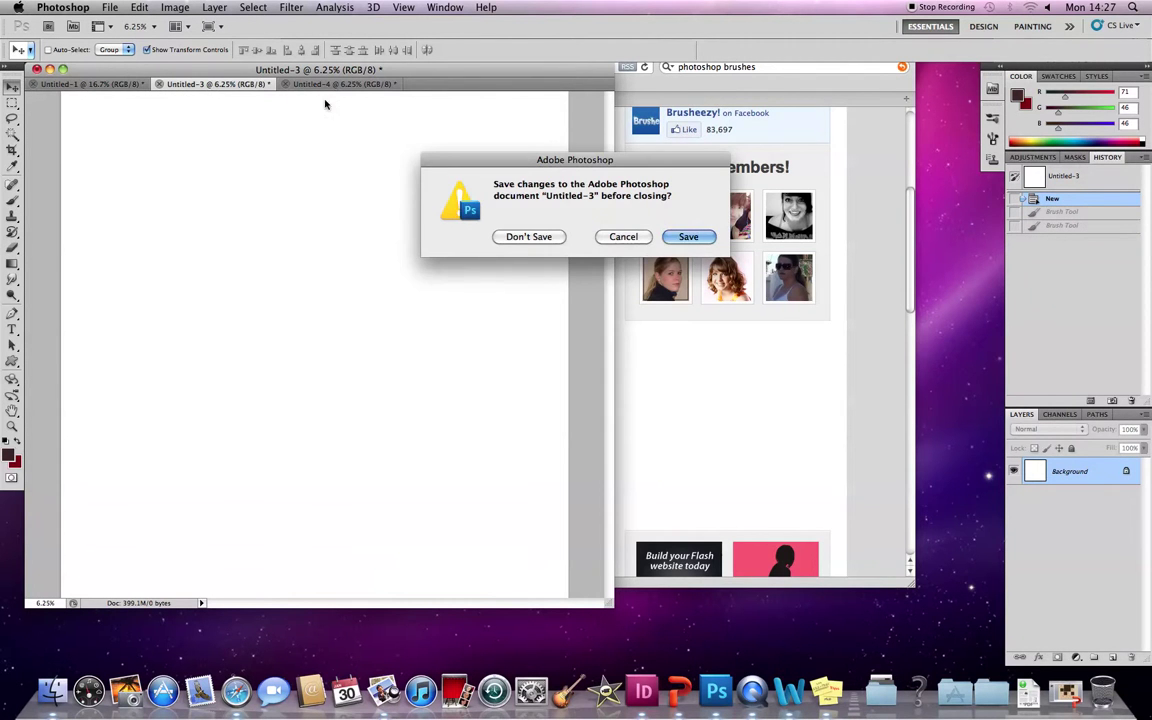
{"action": "left_click", "coordinate": [528, 235]}
{"action": "left_click", "coordinate": [215, 84]}
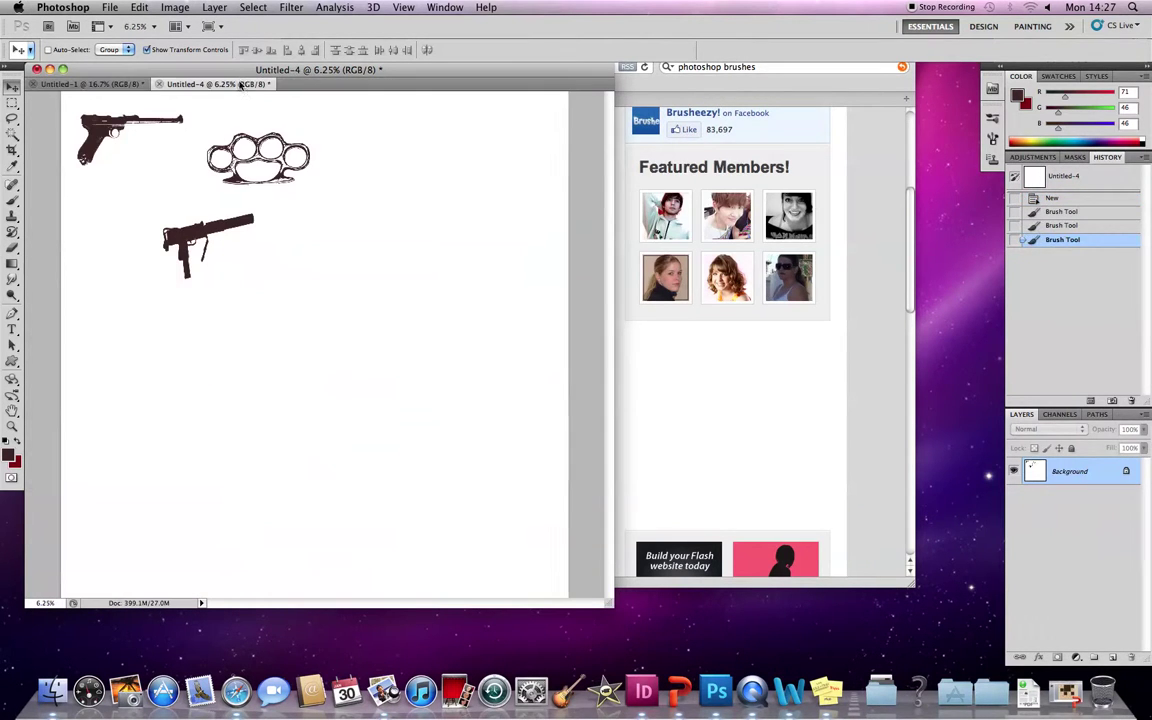
- Try to move the stamped submachine gun in Untitled-4 with the Move tool
{"action": "left_click", "coordinate": [225, 212]}
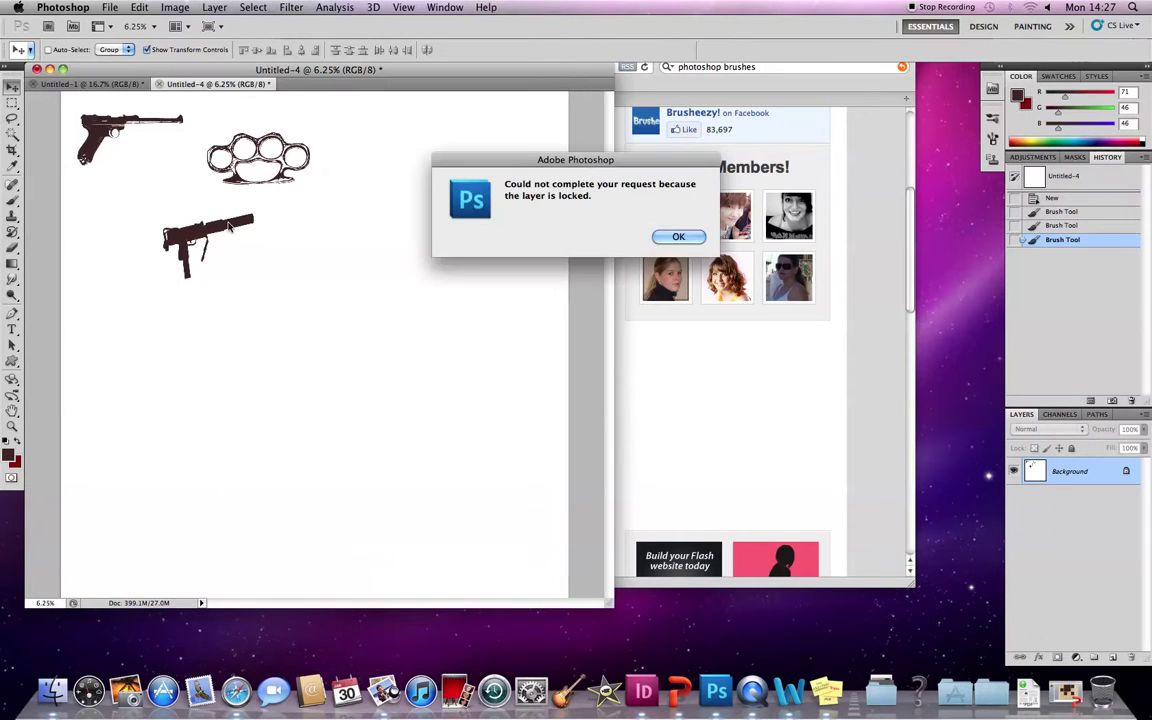
{"action": "left_click", "coordinate": [678, 237]}
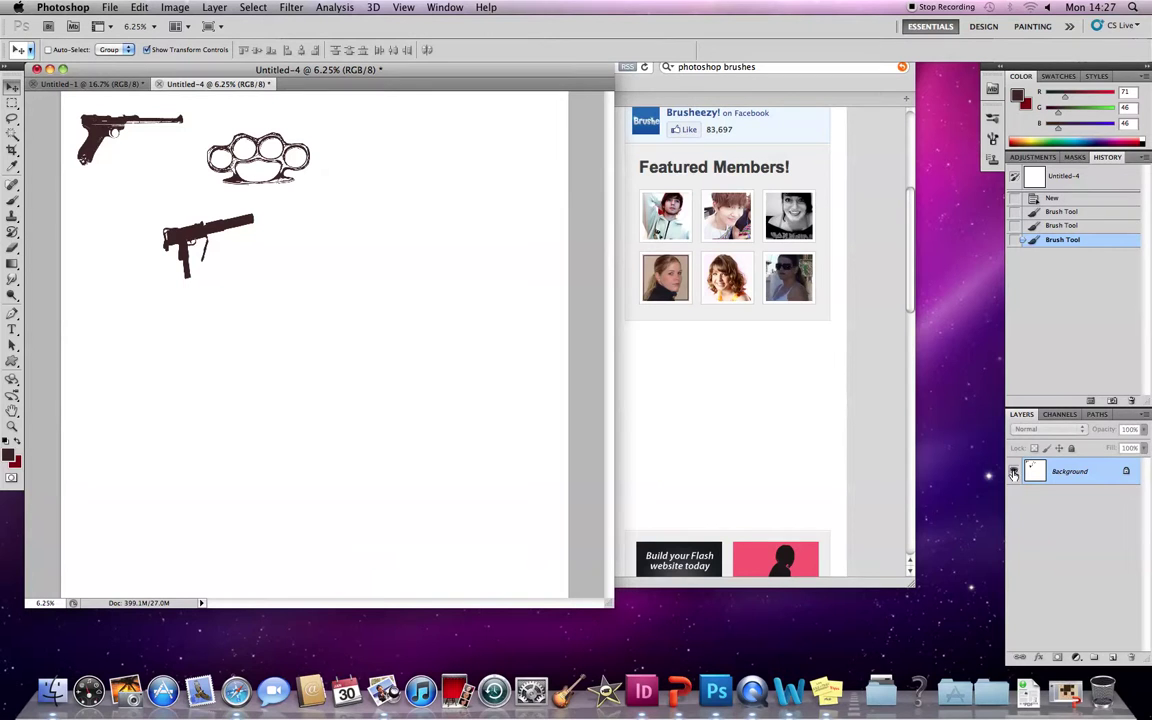
{"action": "left_click", "coordinate": [213, 231]}
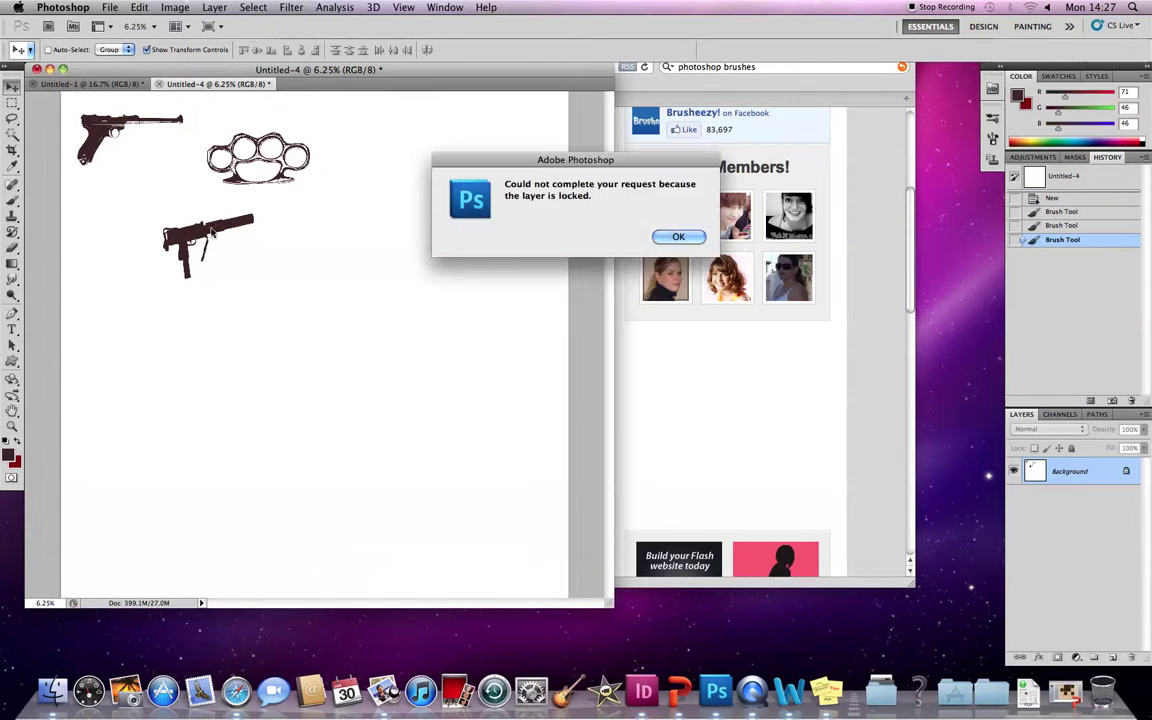
{"action": "left_click", "coordinate": [677, 237]}
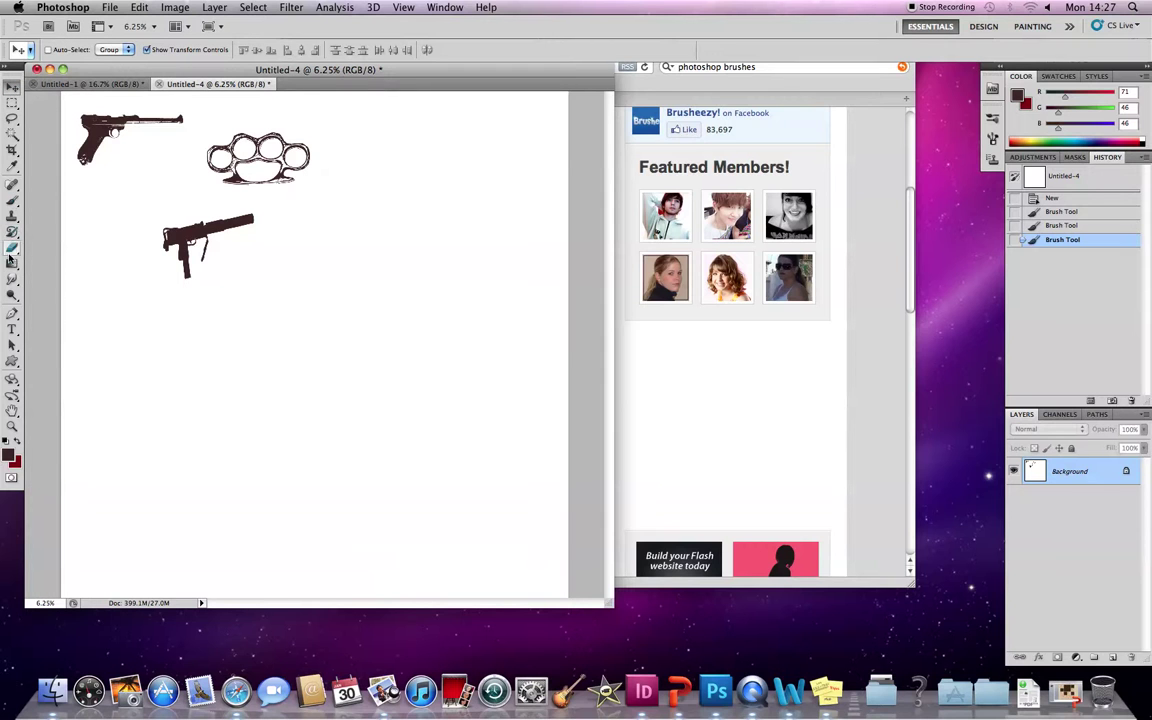
- With the Brush tool, stamp the 2407 px bullet four times across the middle and right half of the Untitled-4 canvas
{"action": "left_click", "coordinate": [12, 201]}
{"action": "left_click", "coordinate": [65, 53]}
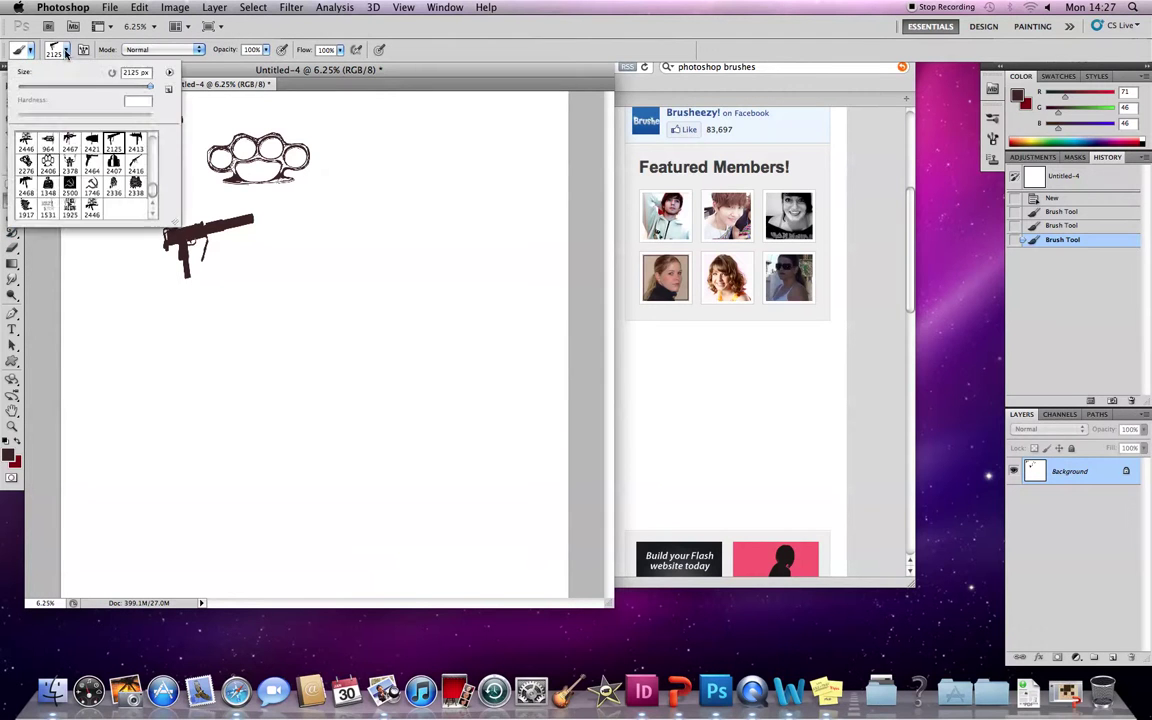
{"action": "left_click", "coordinate": [98, 140]}
{"action": "left_click", "coordinate": [346, 231]}
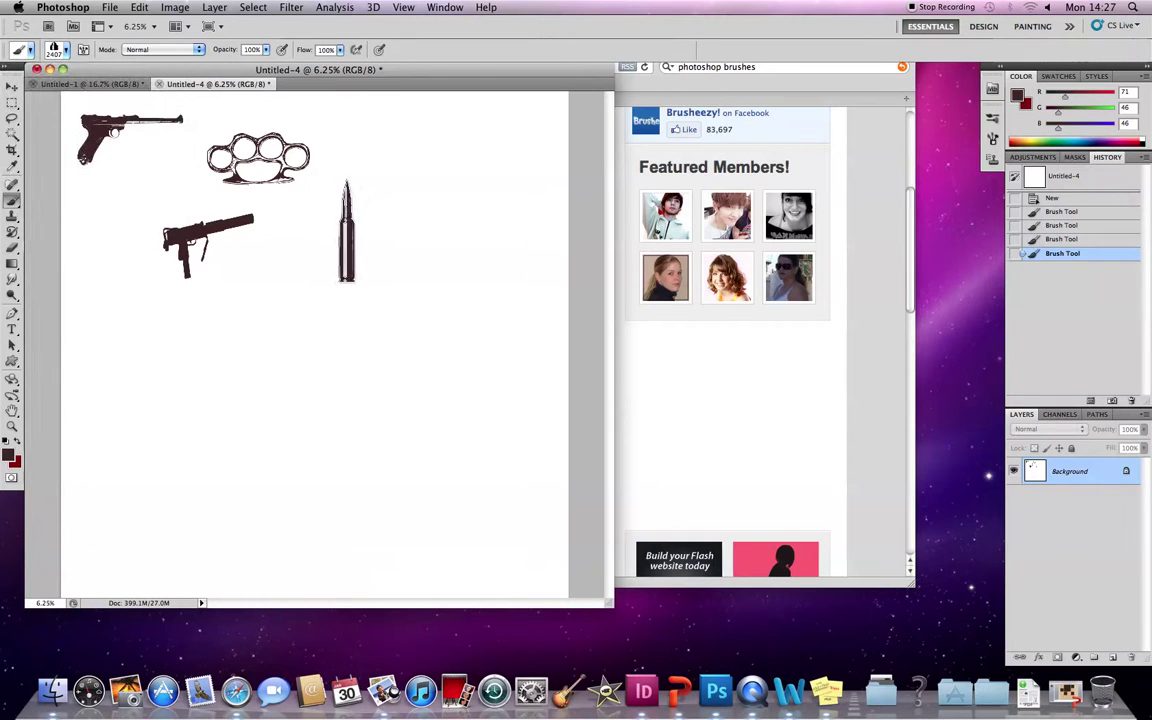
{"action": "left_click", "coordinate": [343, 335]}
{"action": "left_click", "coordinate": [384, 405]}
{"action": "left_click", "coordinate": [481, 293]}
- Stamp the 1348 px uniformed figure brush four times below and around the submachine gun in the canvas's left half
{"action": "left_click", "coordinate": [65, 53]}
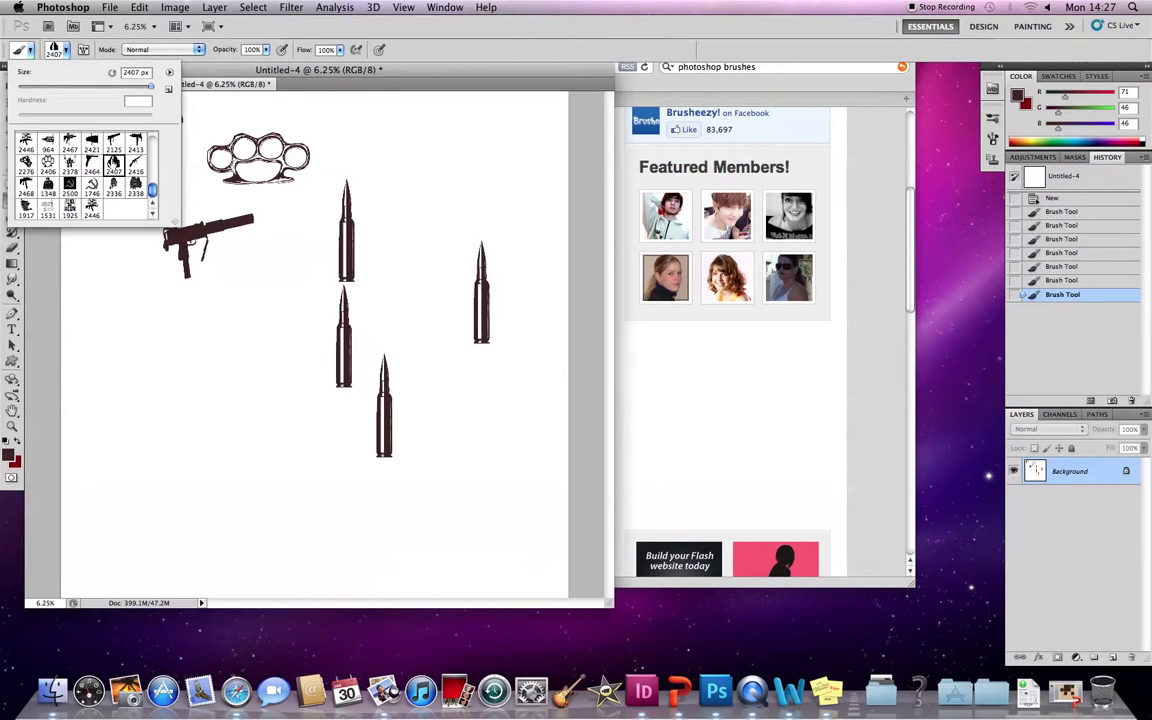
{"action": "scroll", "coordinate": [148, 170], "scroll_direction": "up", "scroll_amount": 3}
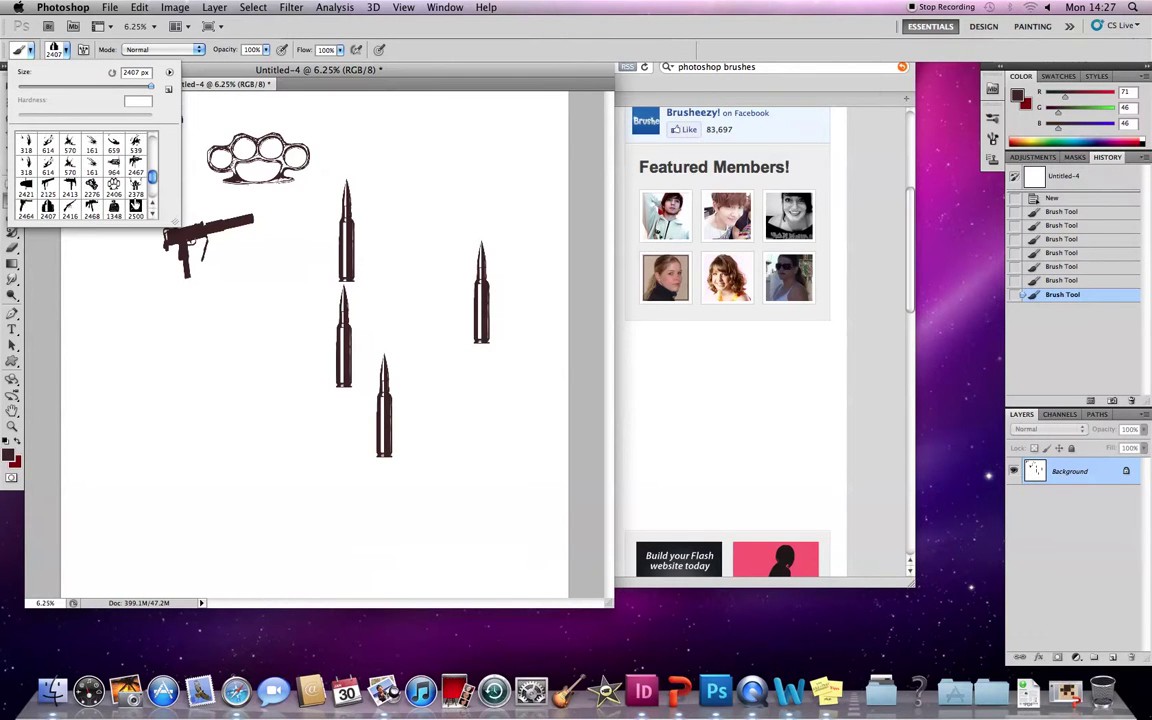
{"action": "left_click", "coordinate": [113, 206]}
{"action": "left_click", "coordinate": [165, 380]}
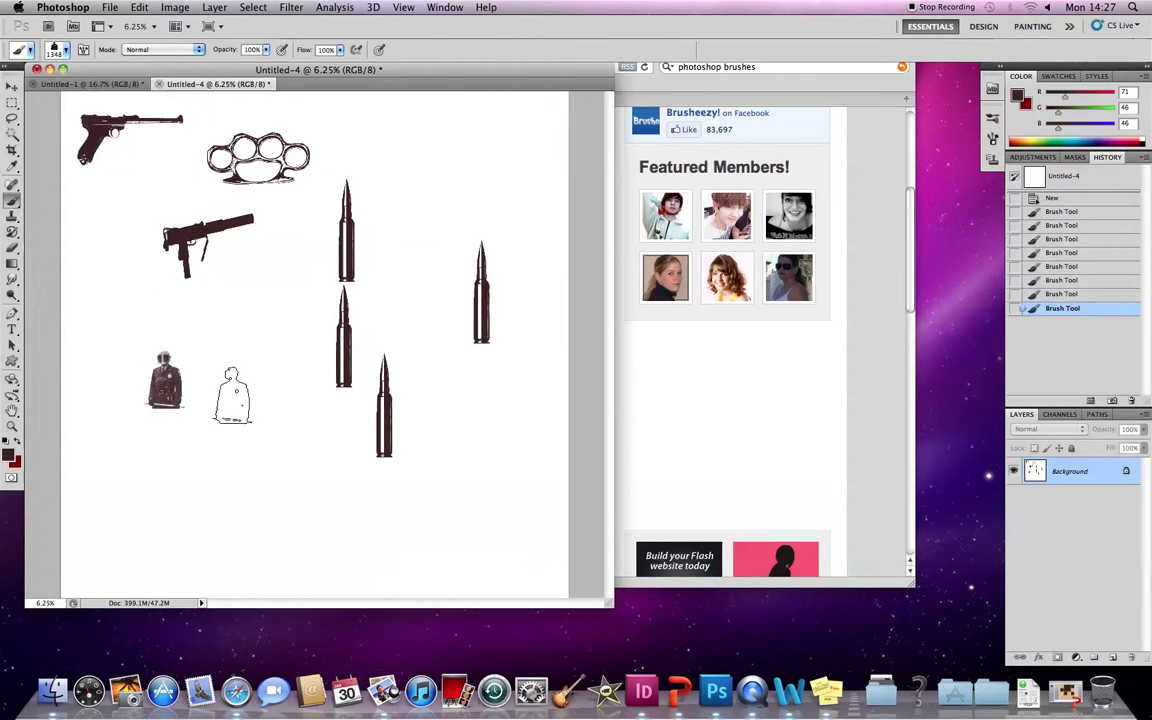
{"action": "left_click", "coordinate": [231, 395]}
{"action": "left_click", "coordinate": [235, 297]}
{"action": "left_click", "coordinate": [90, 320]}
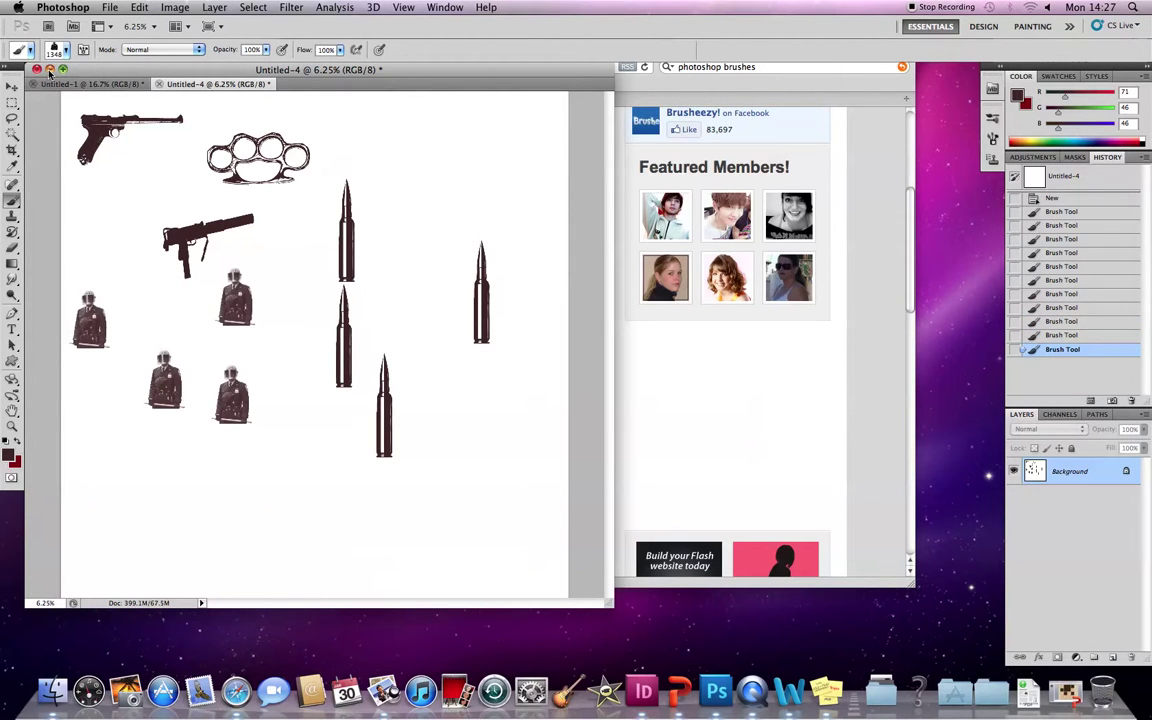
- Clear the desktop by minimizing the Photoshop document window and closing Safari's Brusheezy page and Downloads windows
{"action": "left_click", "coordinate": [49, 70]}
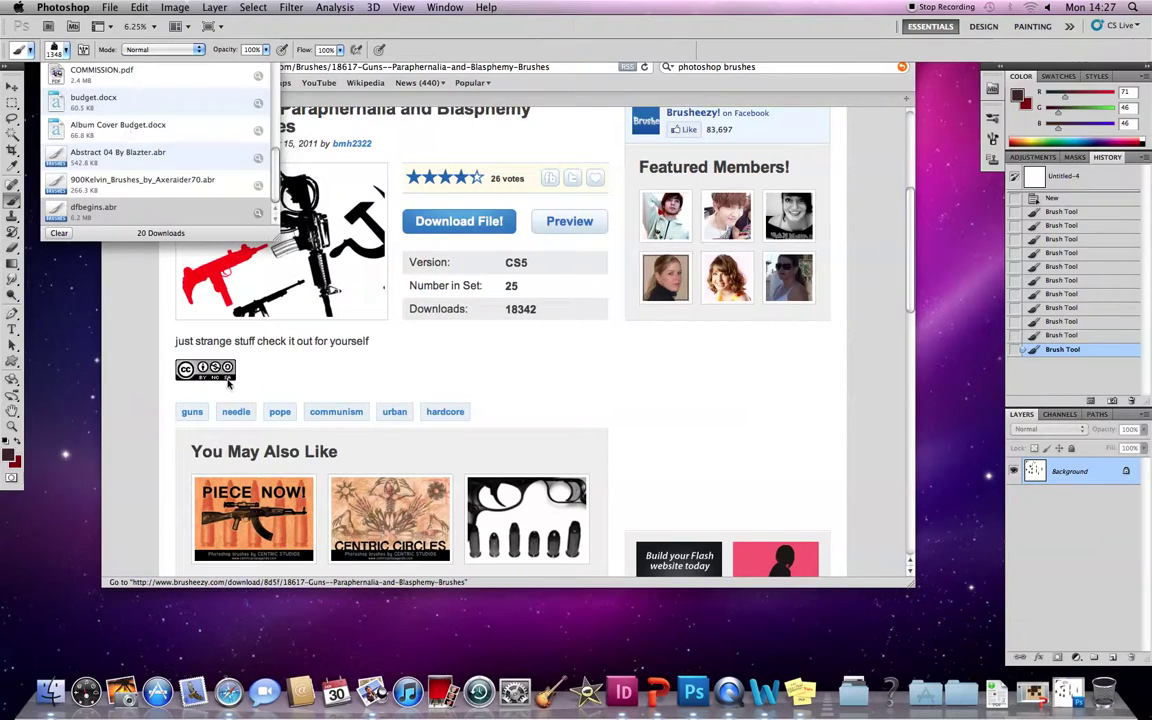
{"action": "left_click", "coordinate": [254, 390]}
{"action": "left_click", "coordinate": [106, 48]}
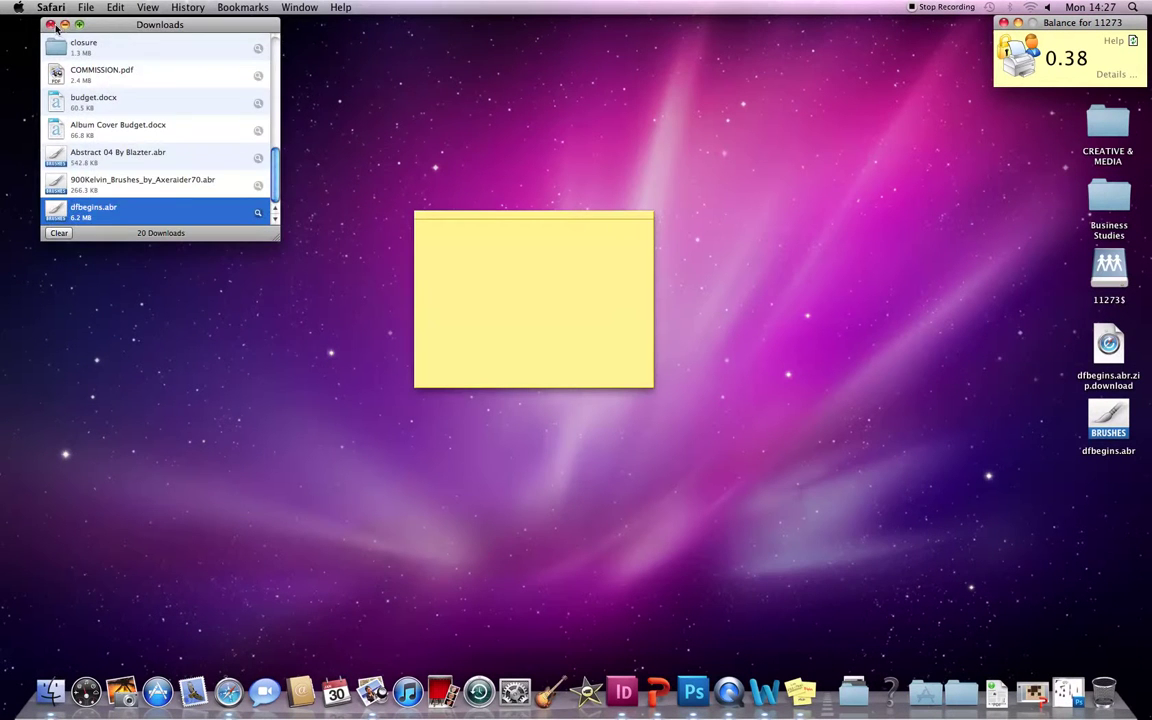
{"action": "left_click", "coordinate": [51, 24]}
- Write on the sticky: "You can download any kind of brush you want, and just have a play around with them on photoshop to make some crazy designs!!"
{"action": "left_click", "coordinate": [480, 246]}
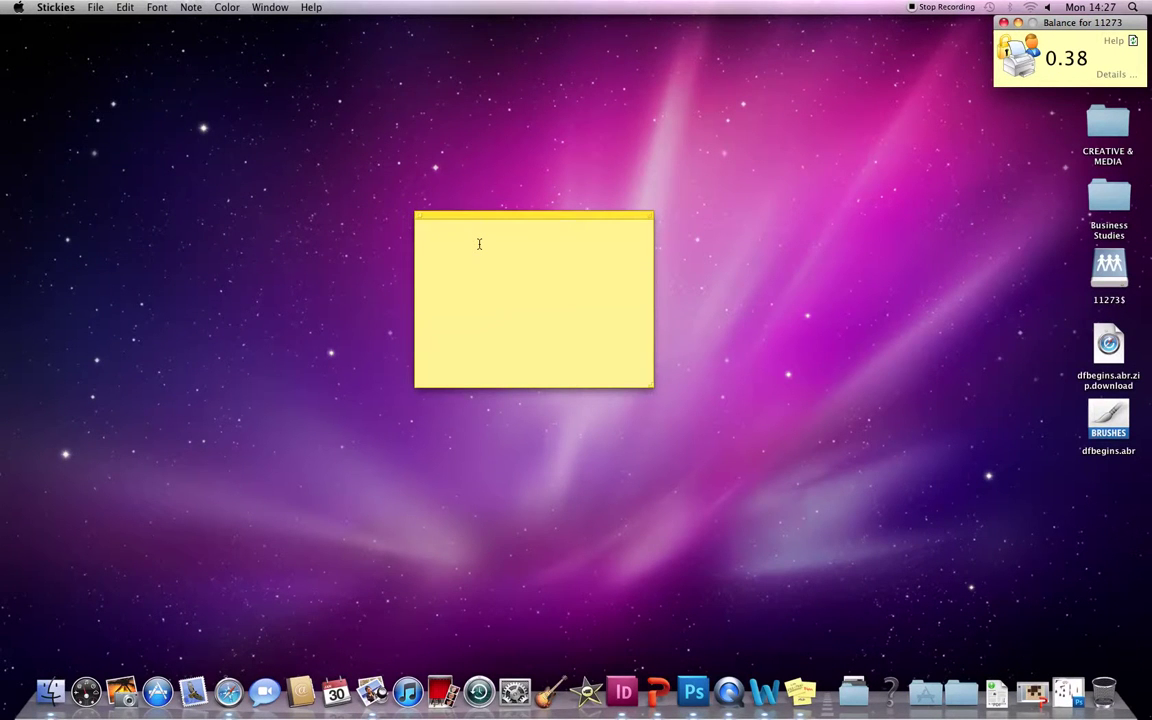
{"action": "type", "text": "Y"}
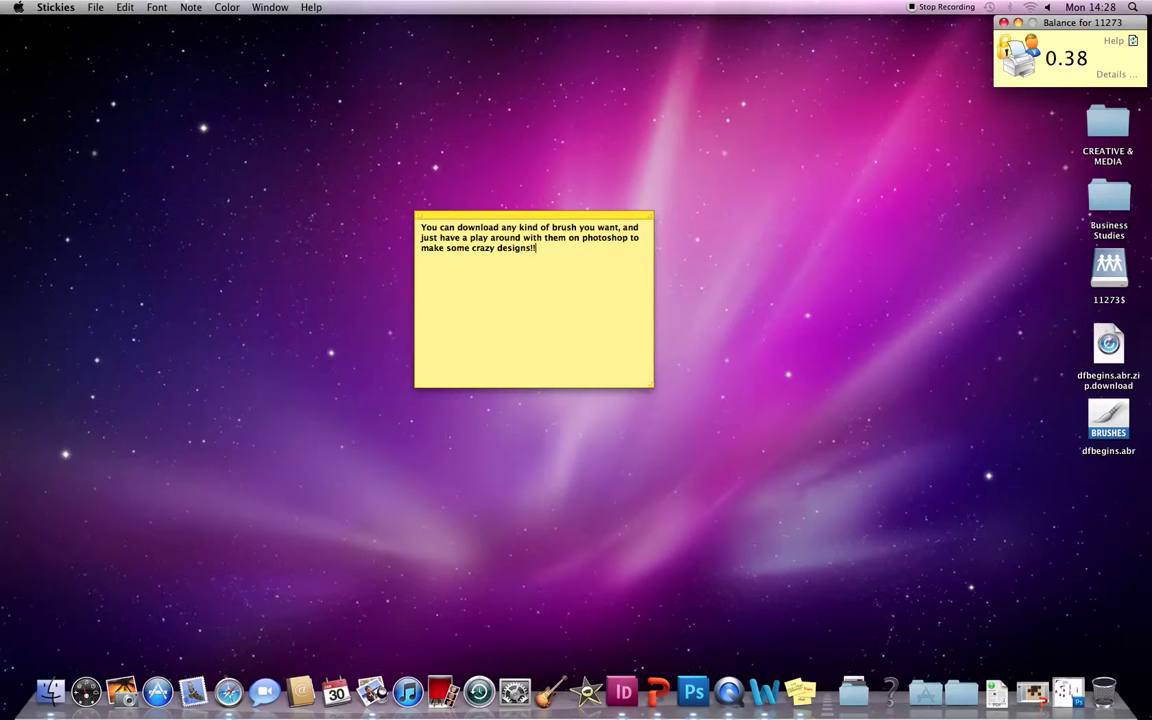
- Replace the sticky note's text with "...... Goodbye! (need to figure out how to stop recording, bear with me...)"
{"action": "left_click_drag", "start_coordinate": [536, 259], "coordinate": [426, 219]}
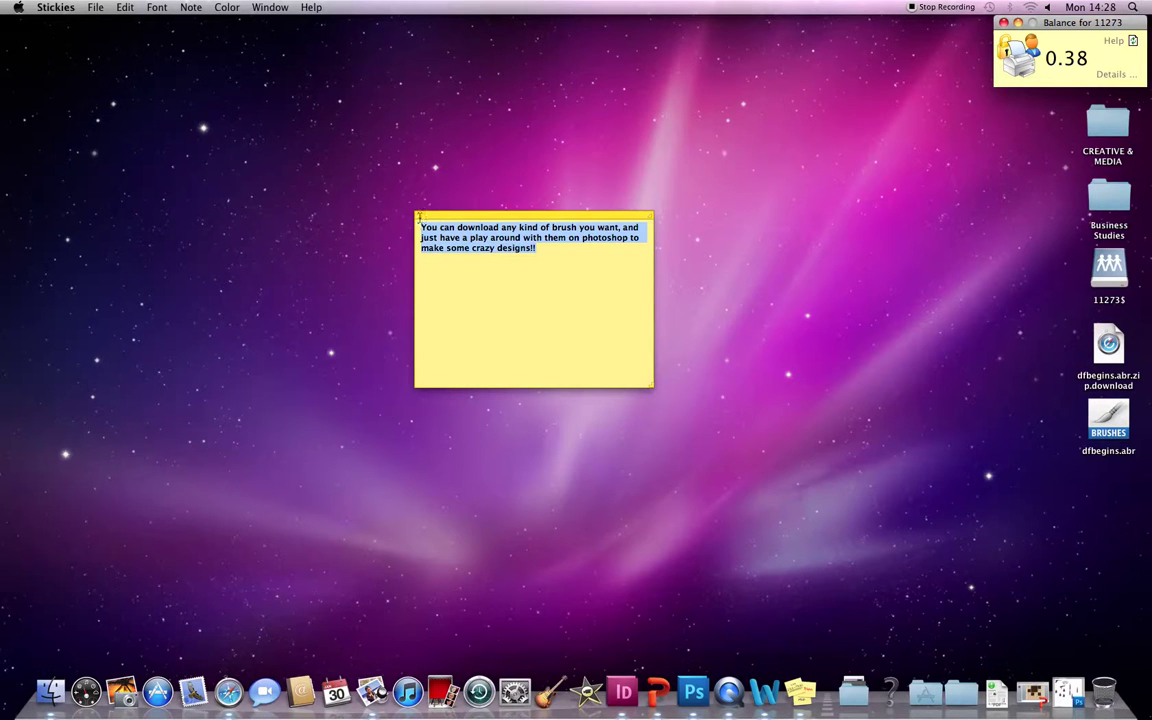
{"action": "key", "text": "BackSpace"}
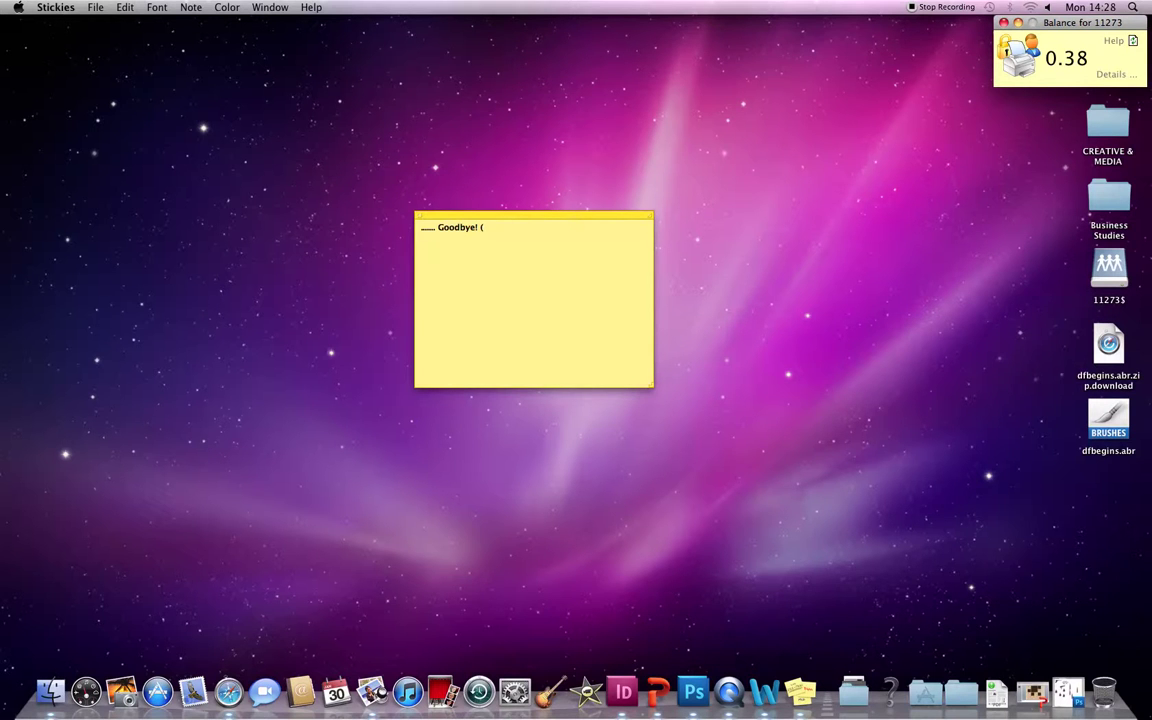
{"action": "type", "text": "to"}
{"action": "type", "text": "ding, bear with me..."}
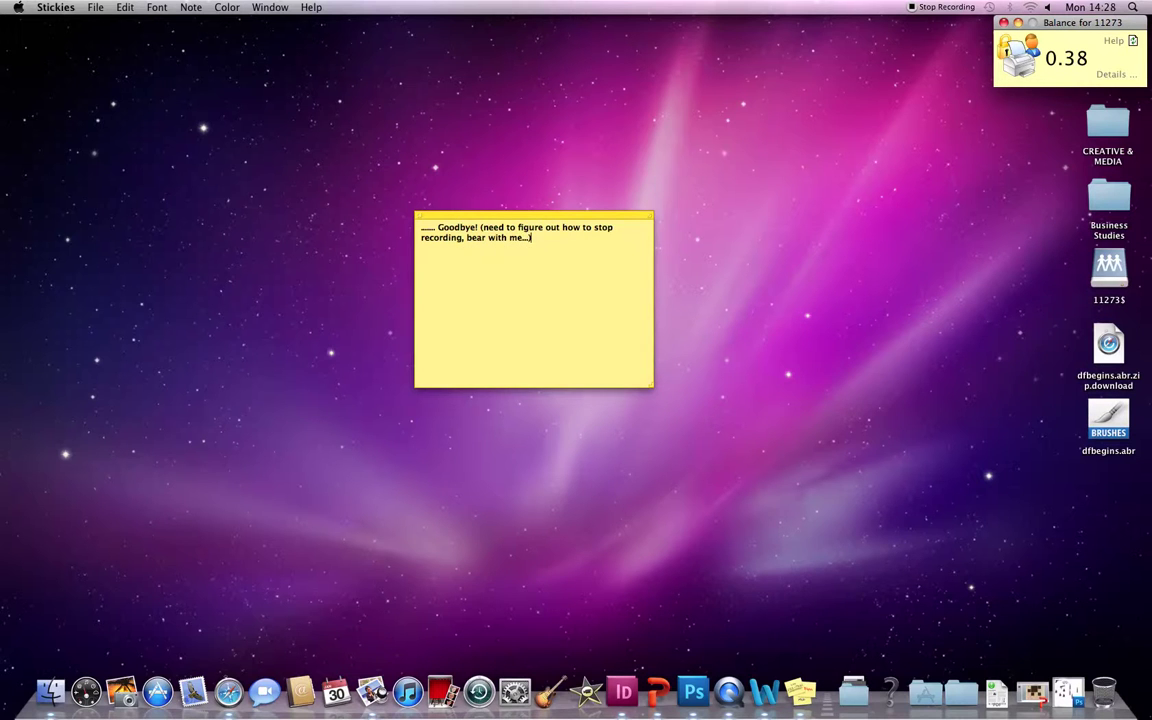
- Leave the sticky note and switch to QuickTime Player
{"action": "left_click", "coordinate": [96, 8]}
{"action": "left_click", "coordinate": [140, 380]}
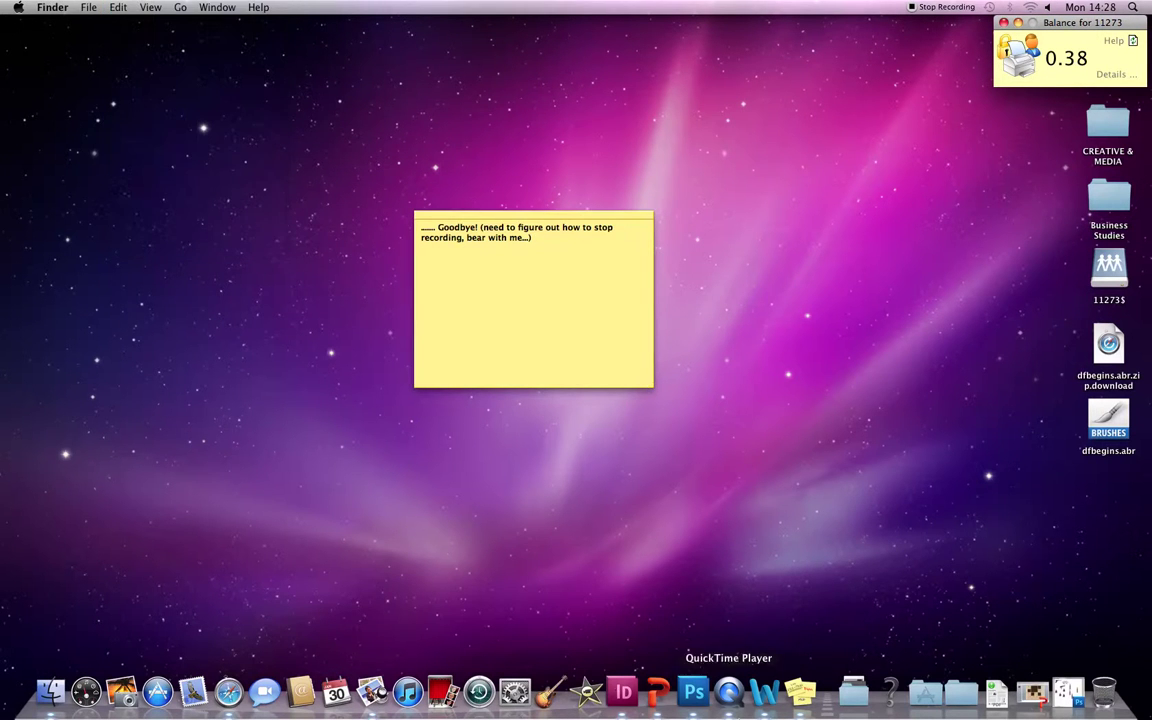
{"action": "left_click", "coordinate": [737, 688]}
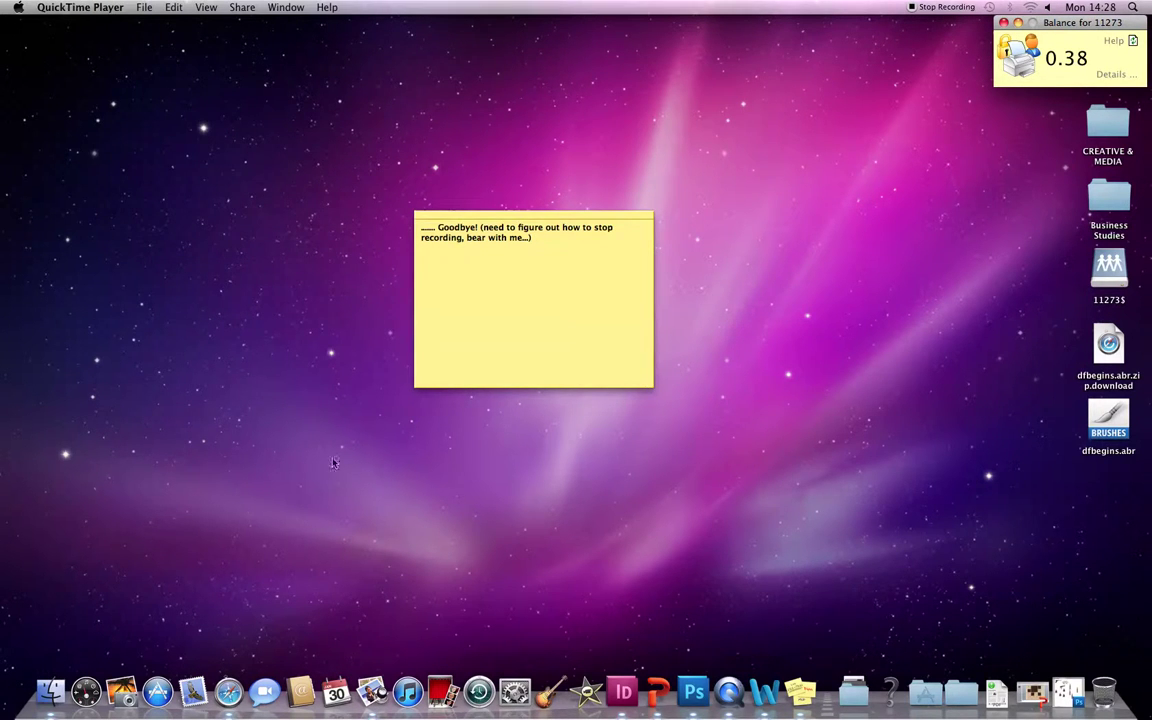